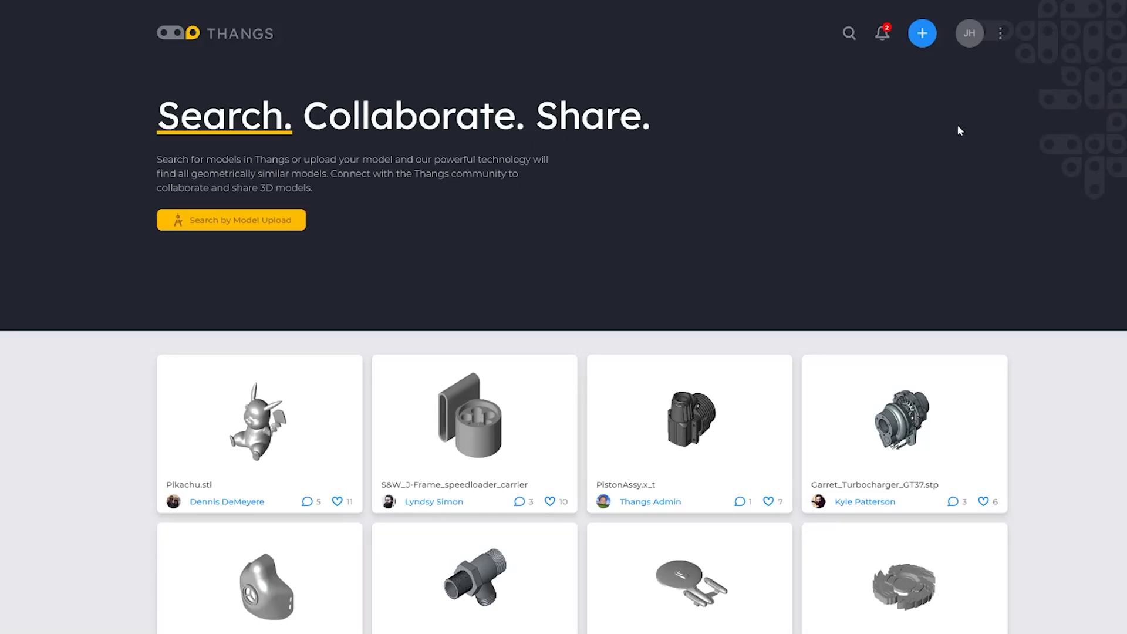
Open the fan concept model from the account's own Thangs profile and rotate its 3D preview.
click(969, 34)
click(630, 190)
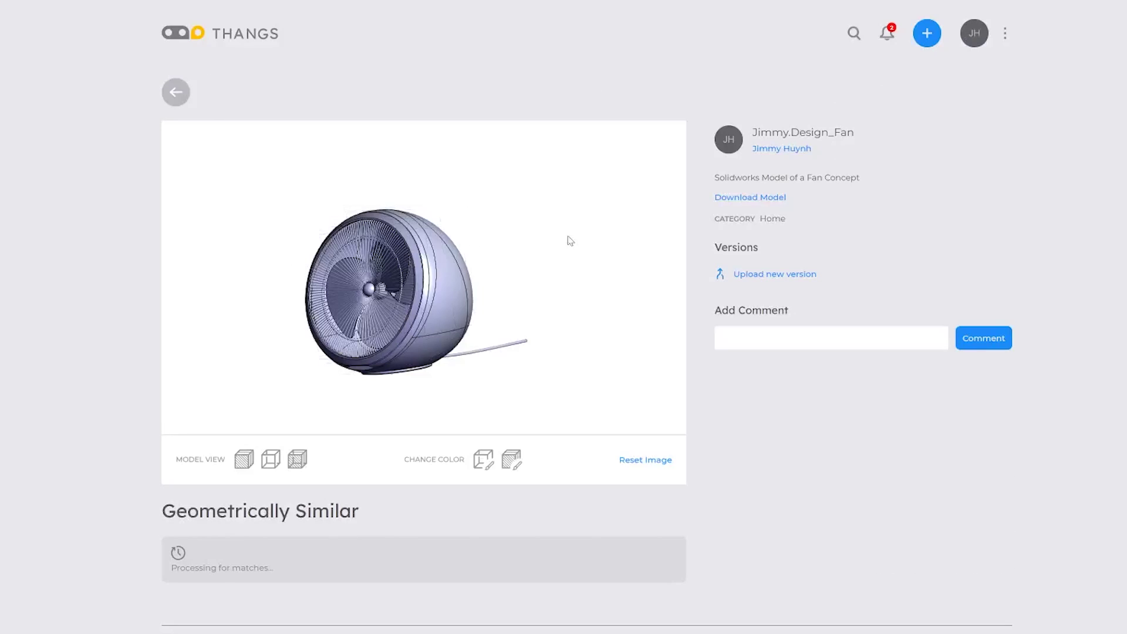
drag(397, 343, 462, 346)
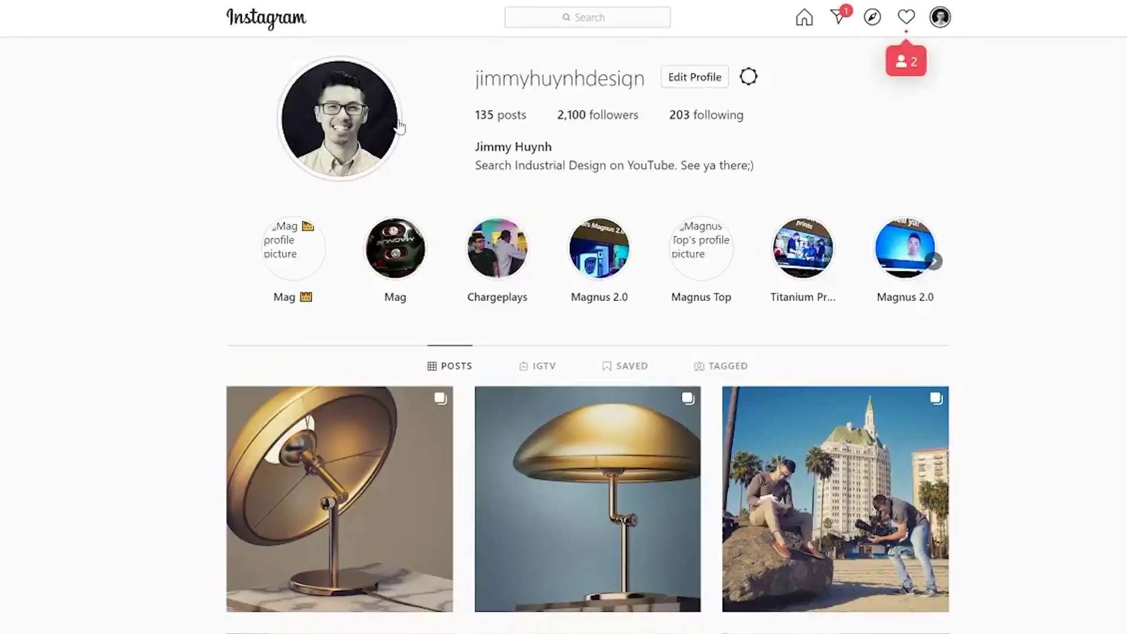
Browse the designer's Instagram posts and expand the fan video's YouTube description to read its model and portfolio links.
scroll(393, 117, down, 8)
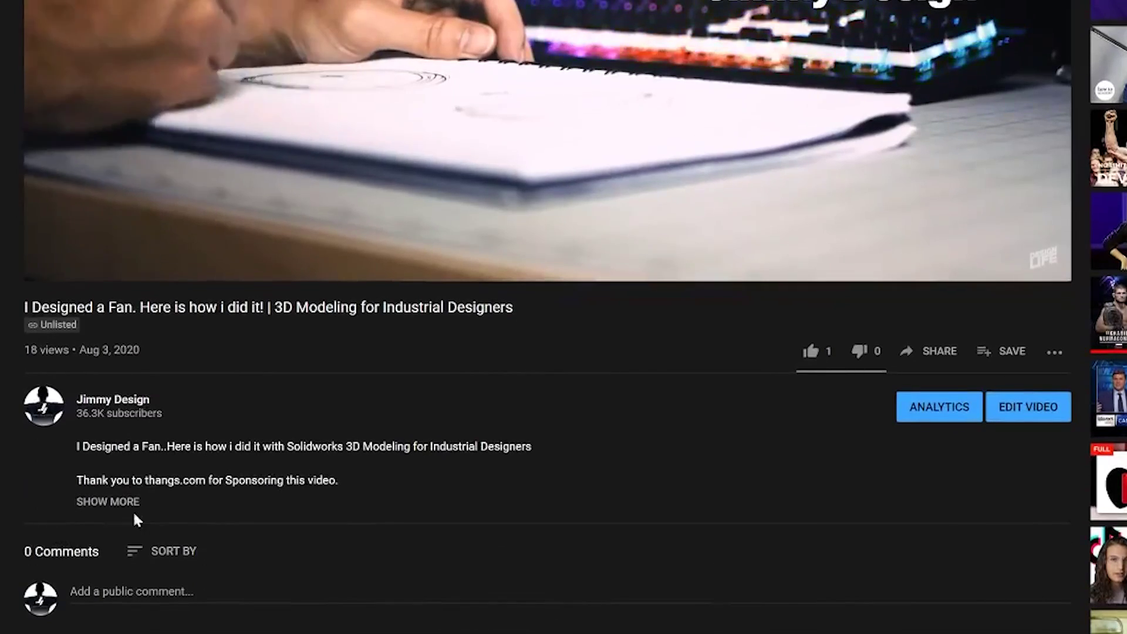
click(124, 504)
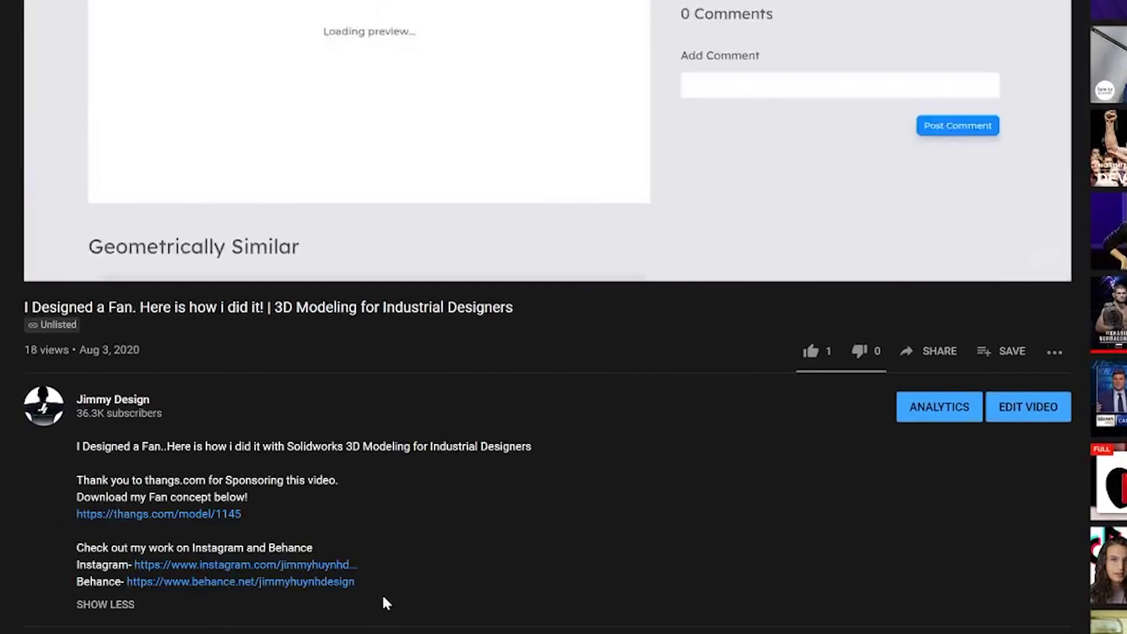
drag(356, 582, 250, 564)
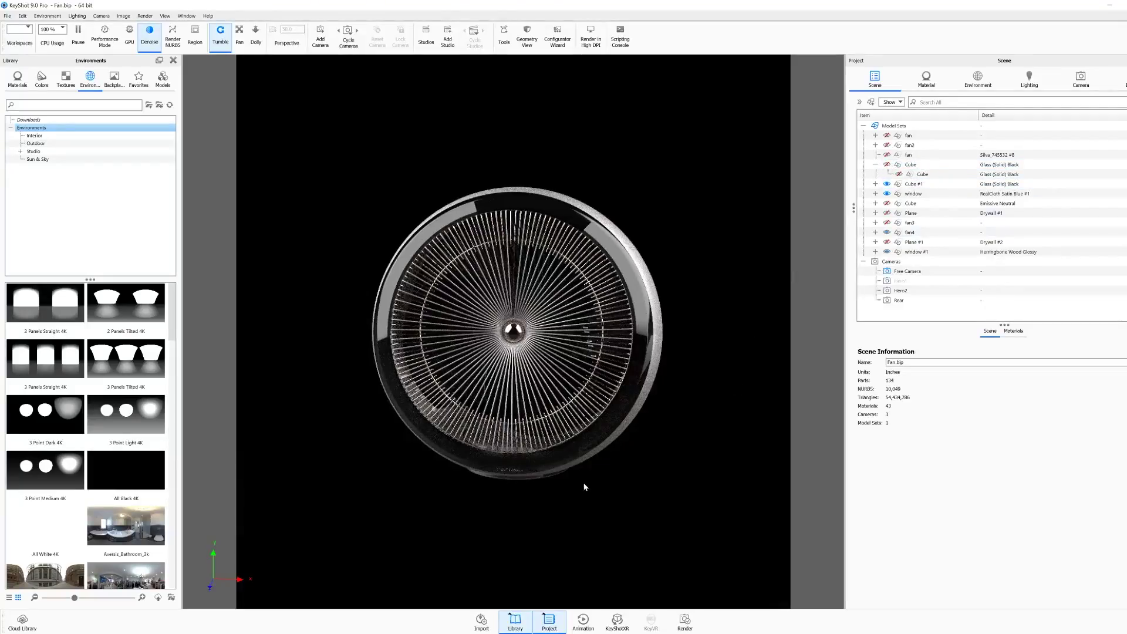
Switch to KeyShot and rotate the fan scene from the front to an angled view including the cable and curtain.
drag(584, 486, 708, 335)
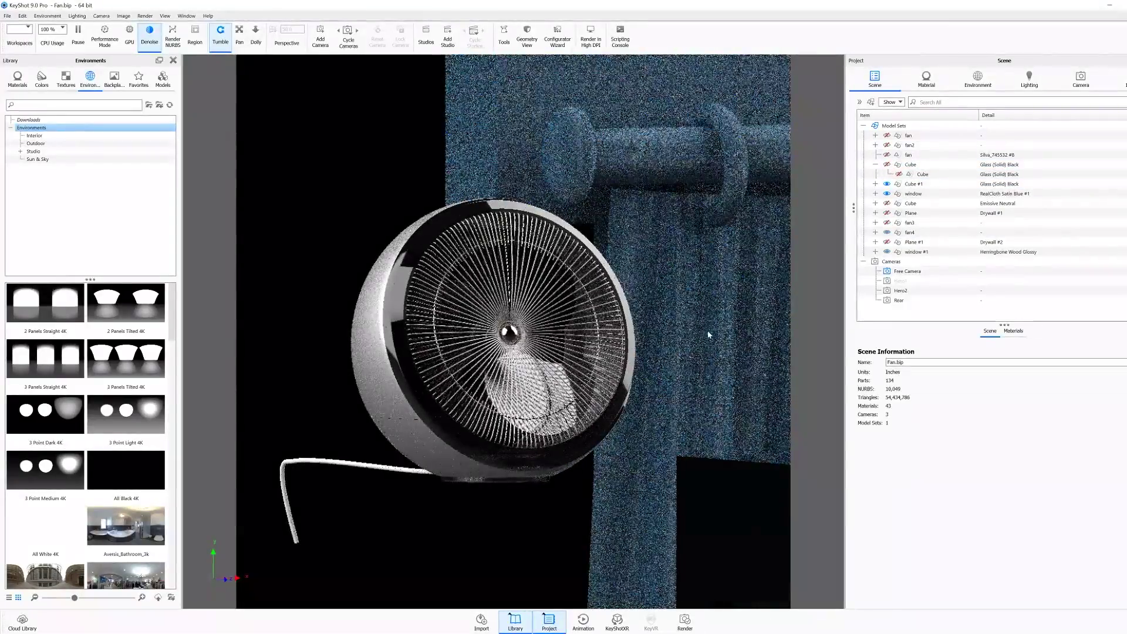
click(708, 335)
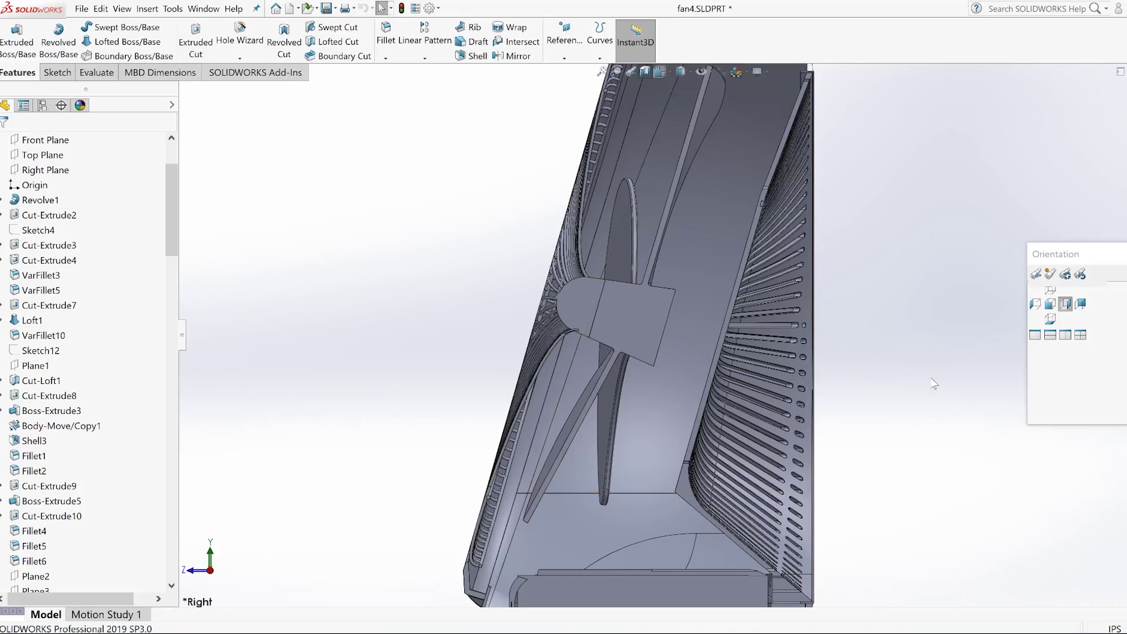
Switch to SolidWorks and examine the rear vent slots and blade hub in the fan's sectioned right-side view.
scroll(934, 384, down, 3)
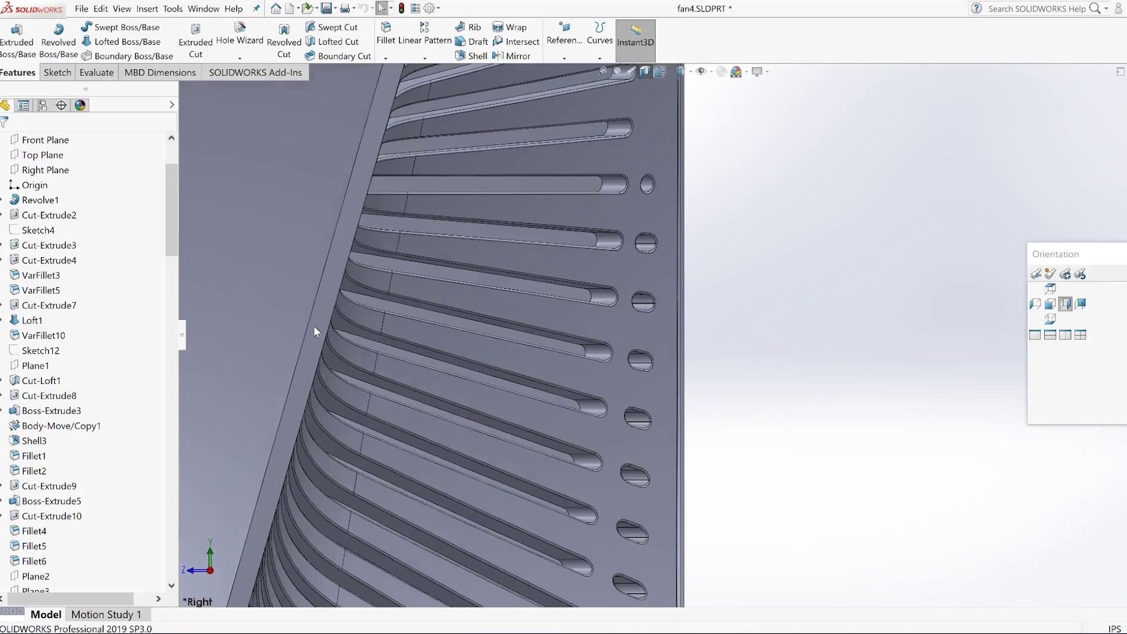
scroll(313, 325, down, 2)
scroll(363, 317, down, 2)
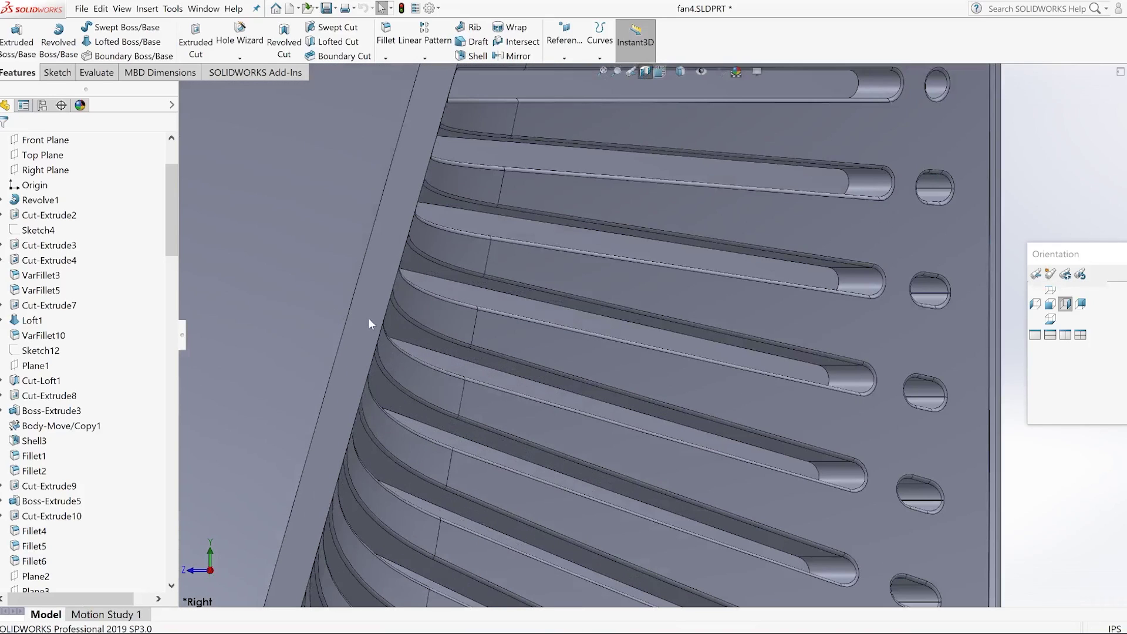
scroll(505, 371, up, 4)
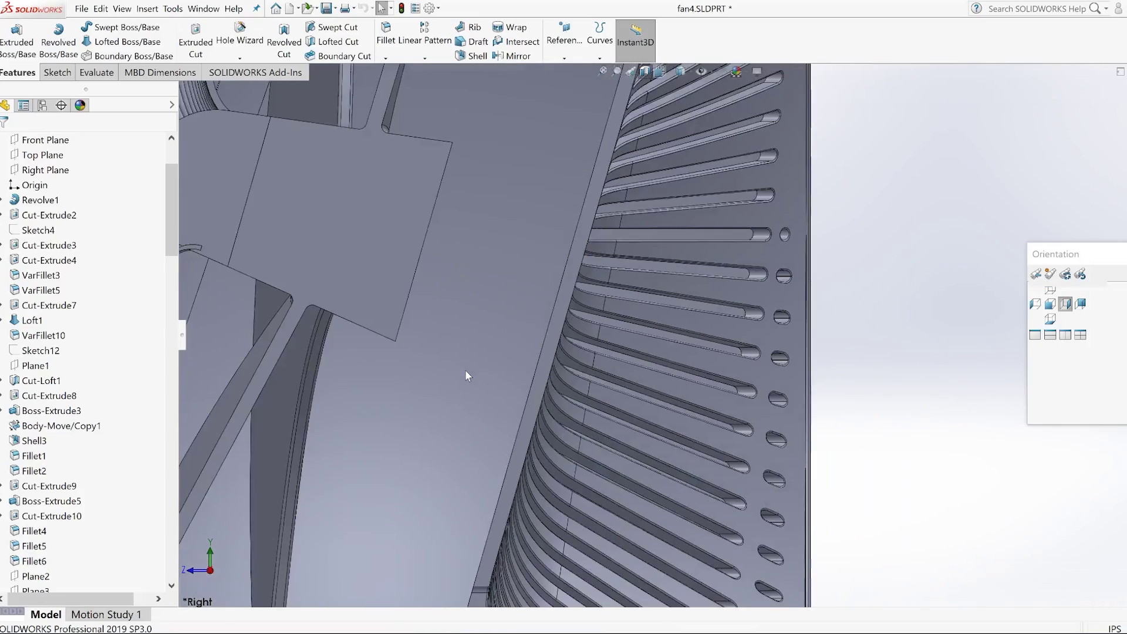
scroll(466, 371, up, 2)
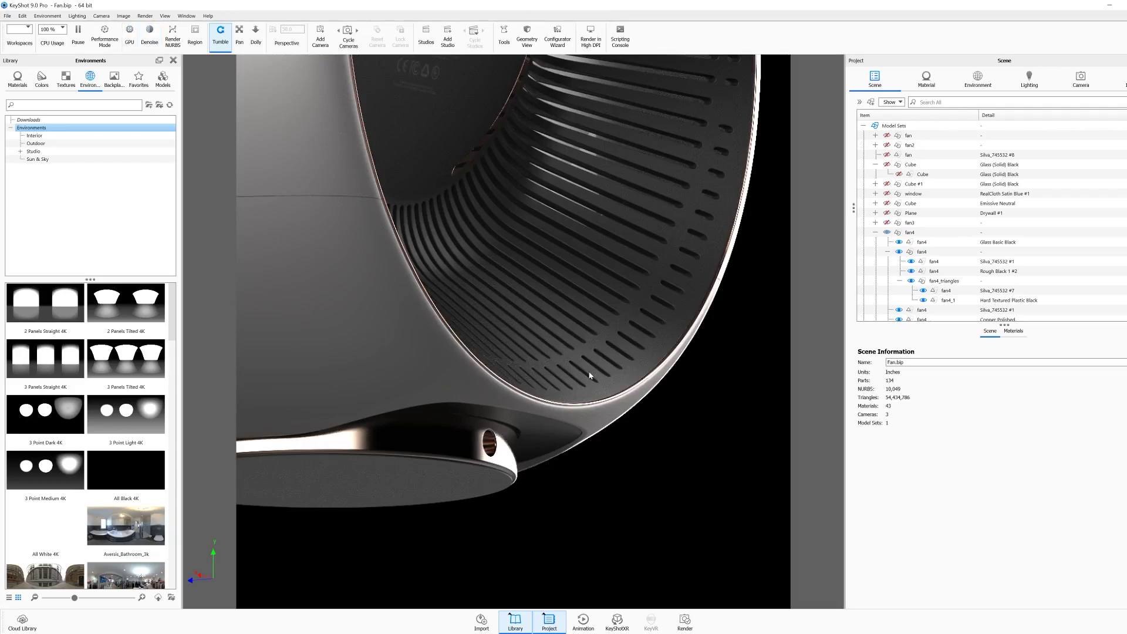
Switch to KeyShot and inspect the rendered fan's rear grille, body and base.
scroll(589, 376, down, 3)
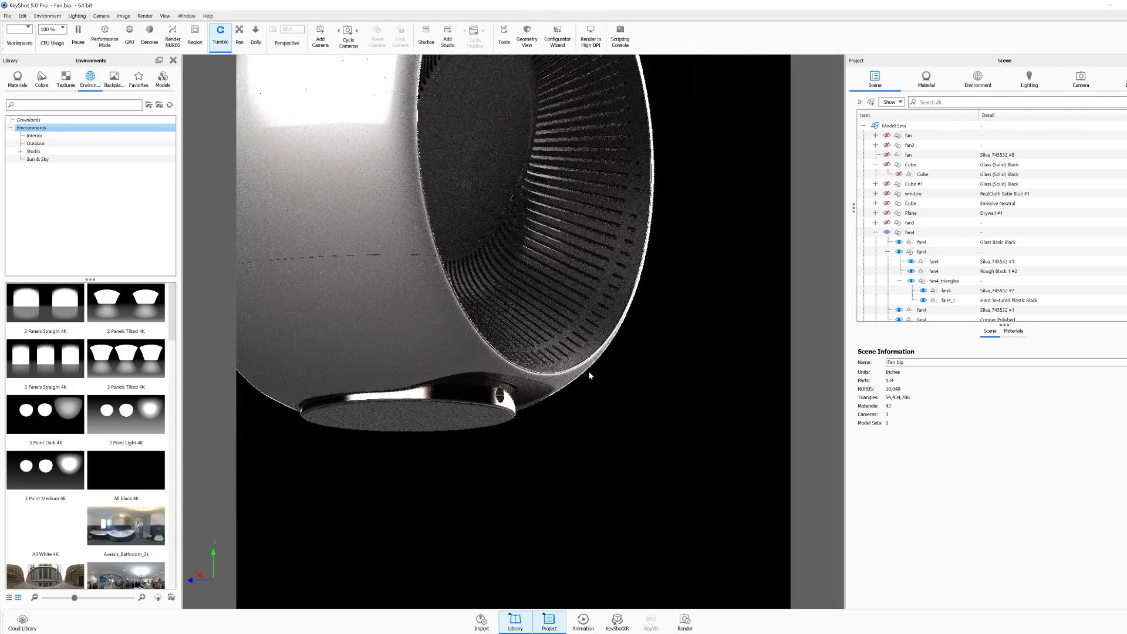
scroll(590, 376, down, 3)
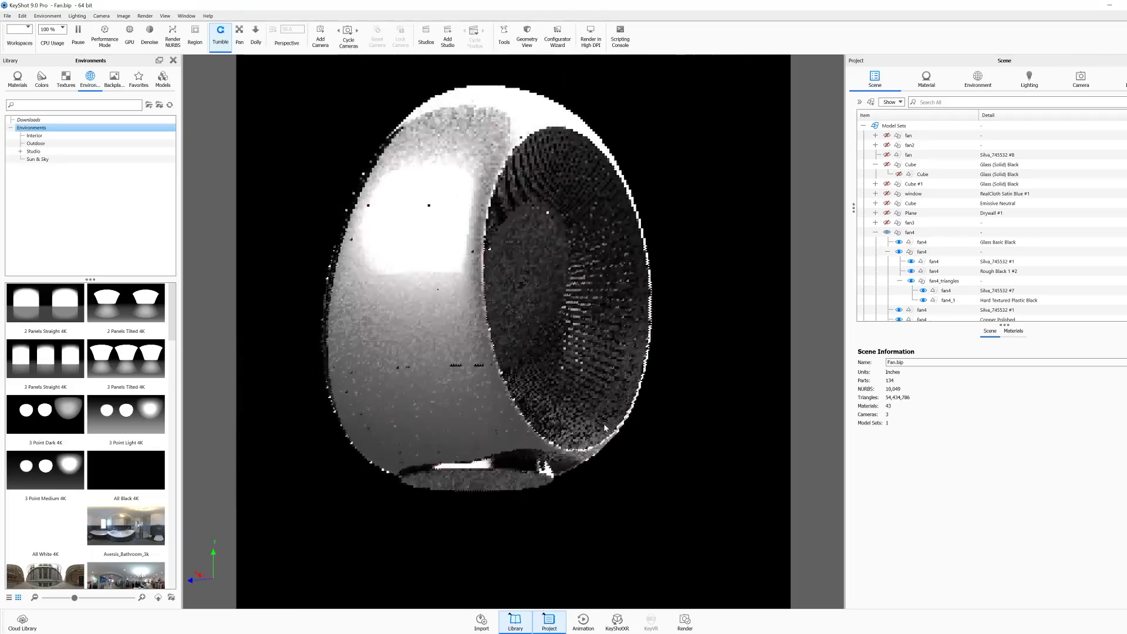
middle_drag(603, 424, 607, 476)
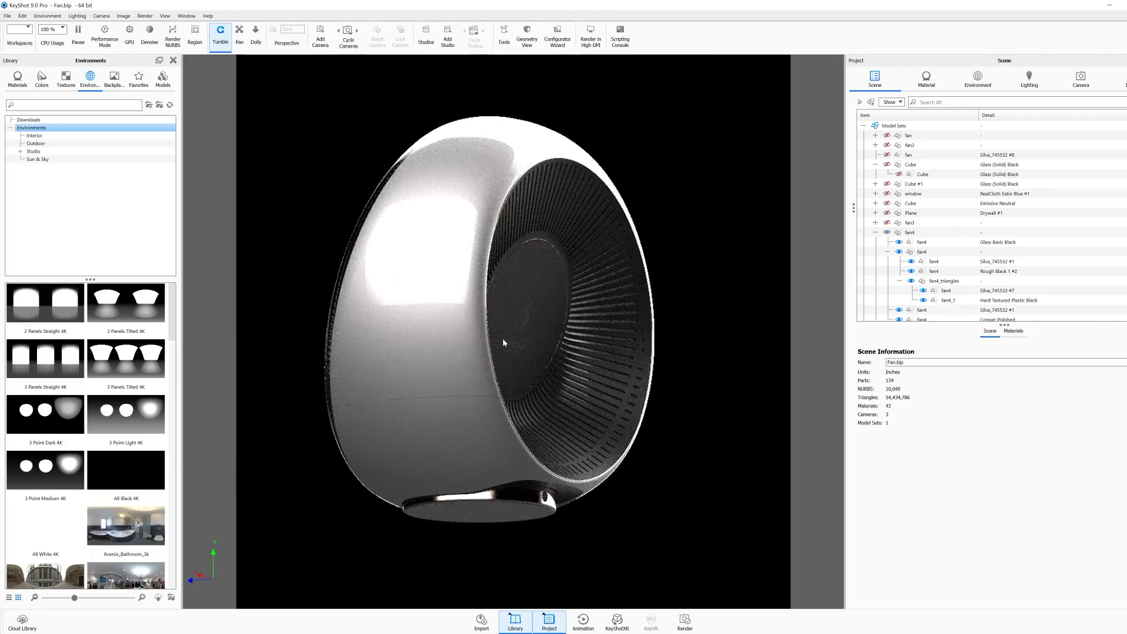
drag(502, 338, 508, 368)
scroll(506, 350, up, 3)
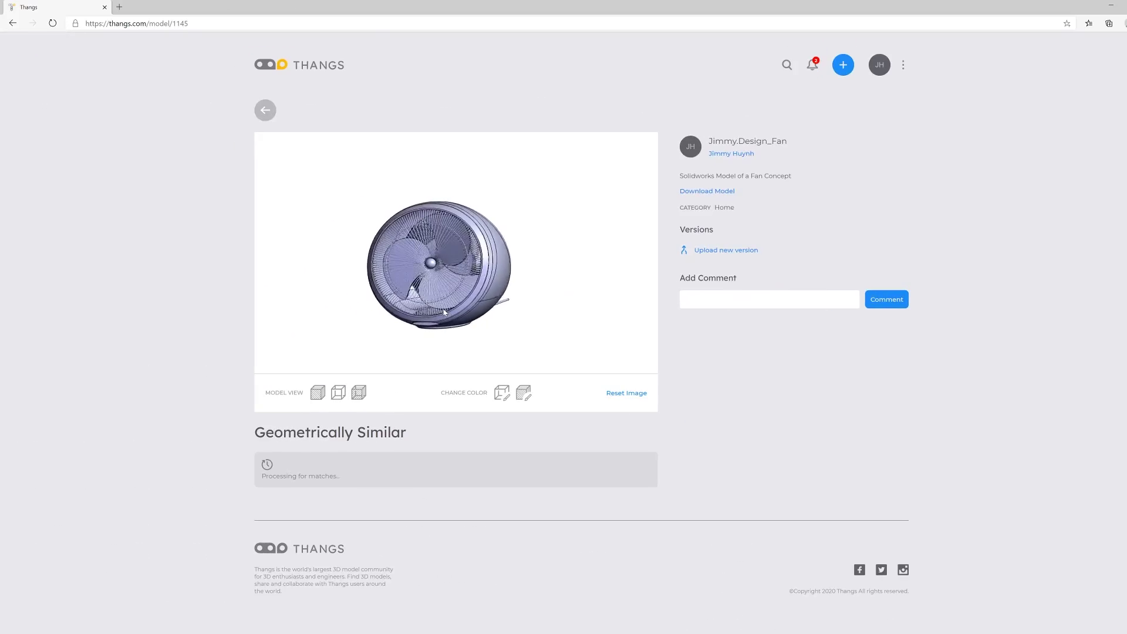
Rotate the fan preview on Thangs, then look through the fan's full feature history in SolidWorks.
drag(380, 292, 540, 304)
drag(2, 516, 4, 531)
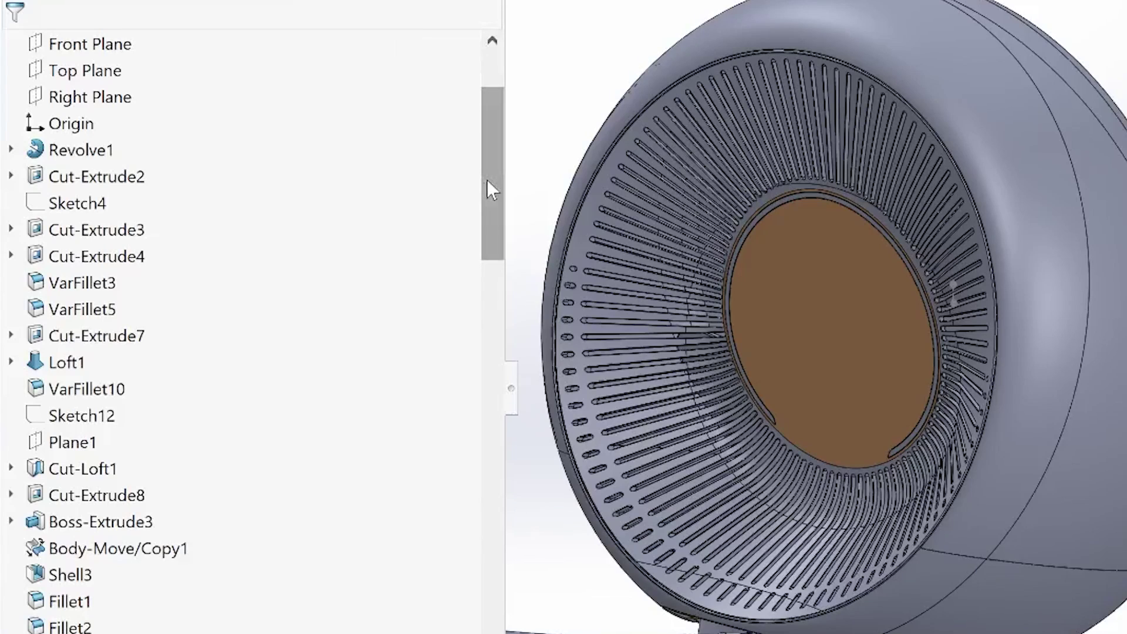
drag(487, 181, 493, 633)
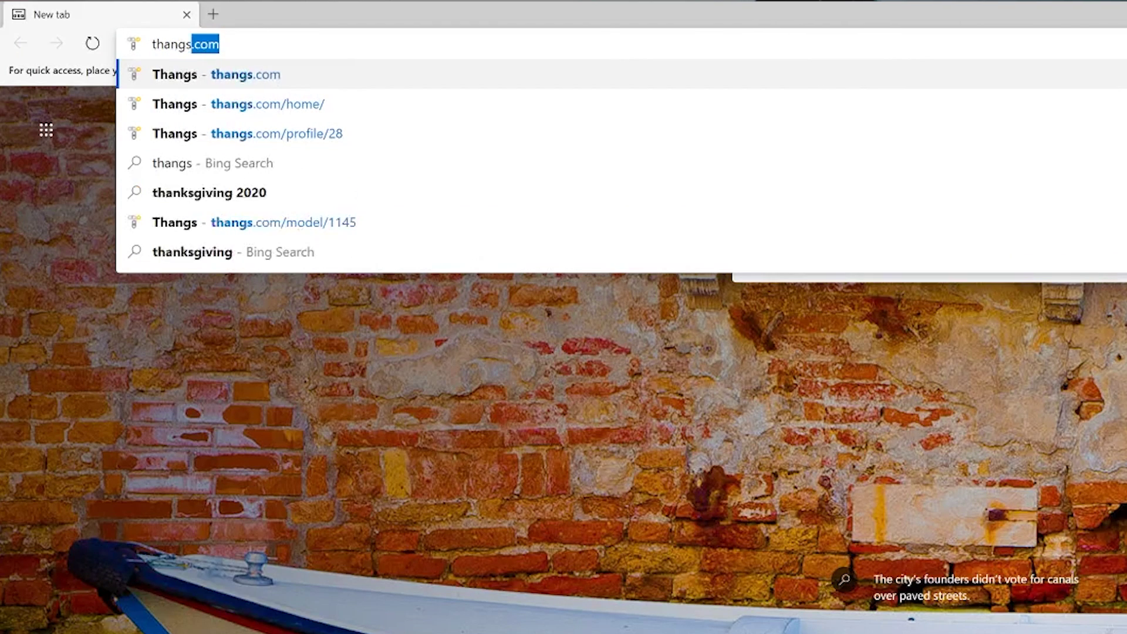
Open thangs.com in the browser and upload fan.SLDPRT for a search by model geometry.
key(Return)
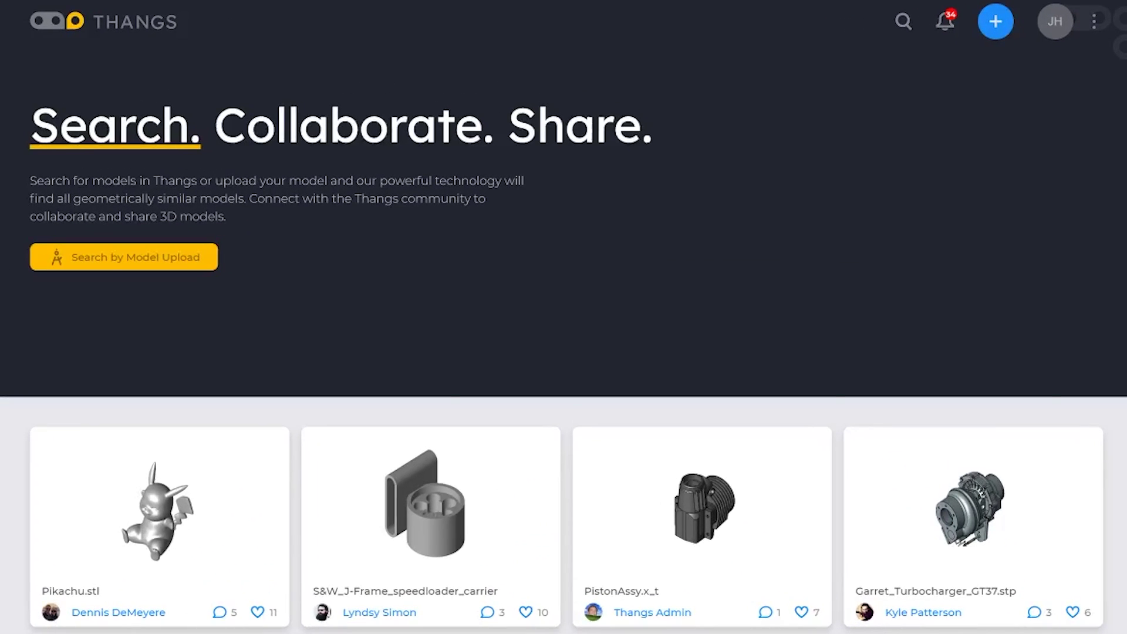
scroll(206, 473, down, 7)
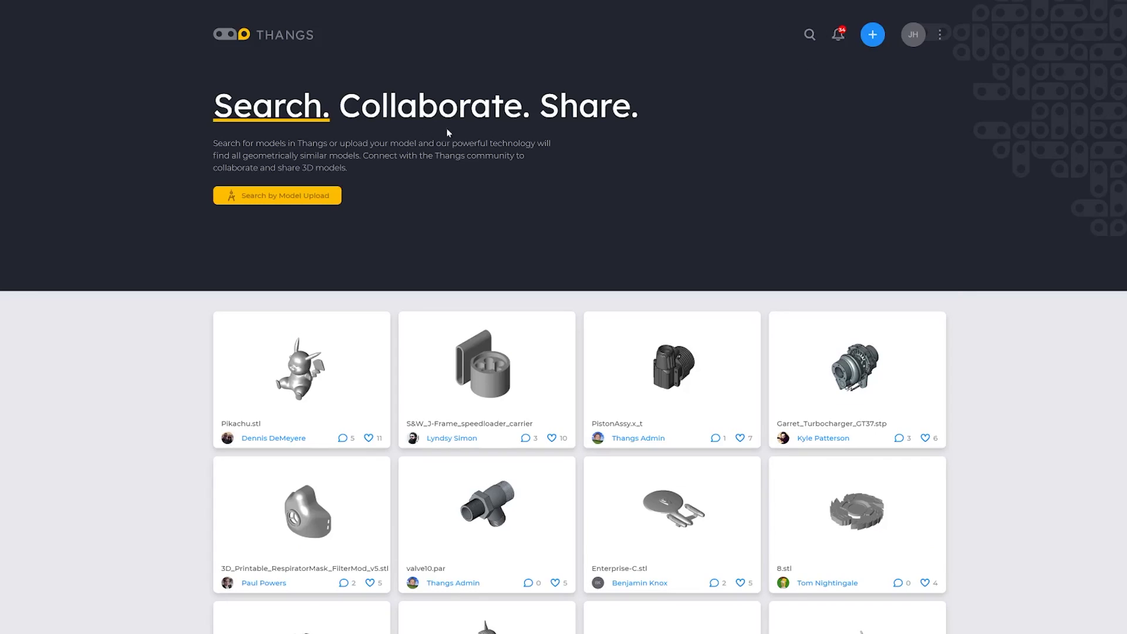
click(311, 197)
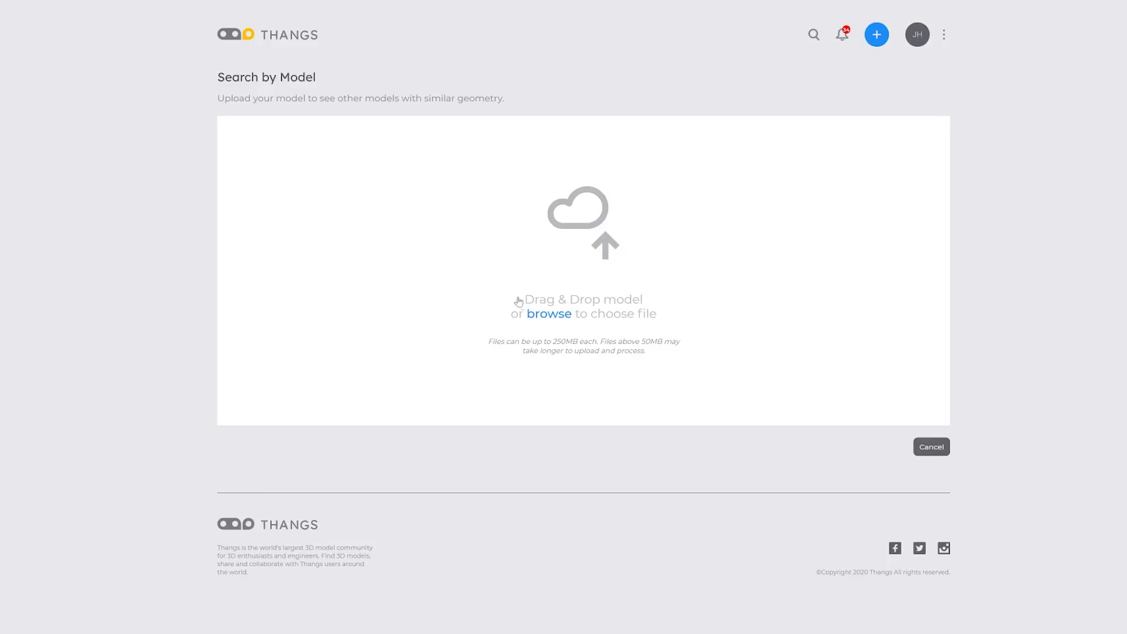
click(540, 317)
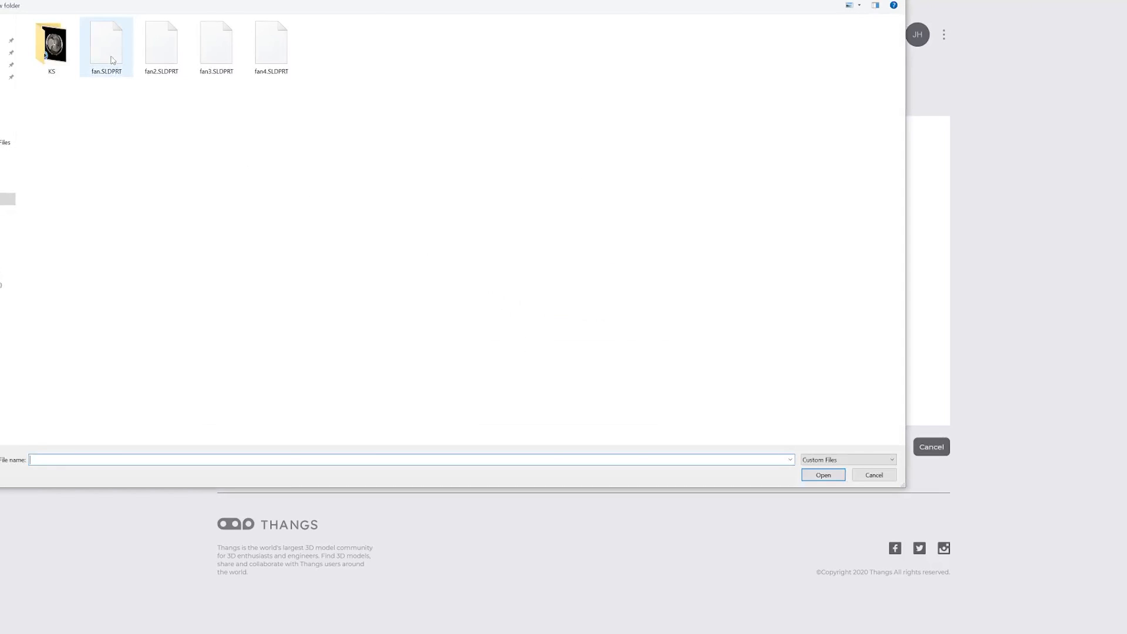
double_click(110, 53)
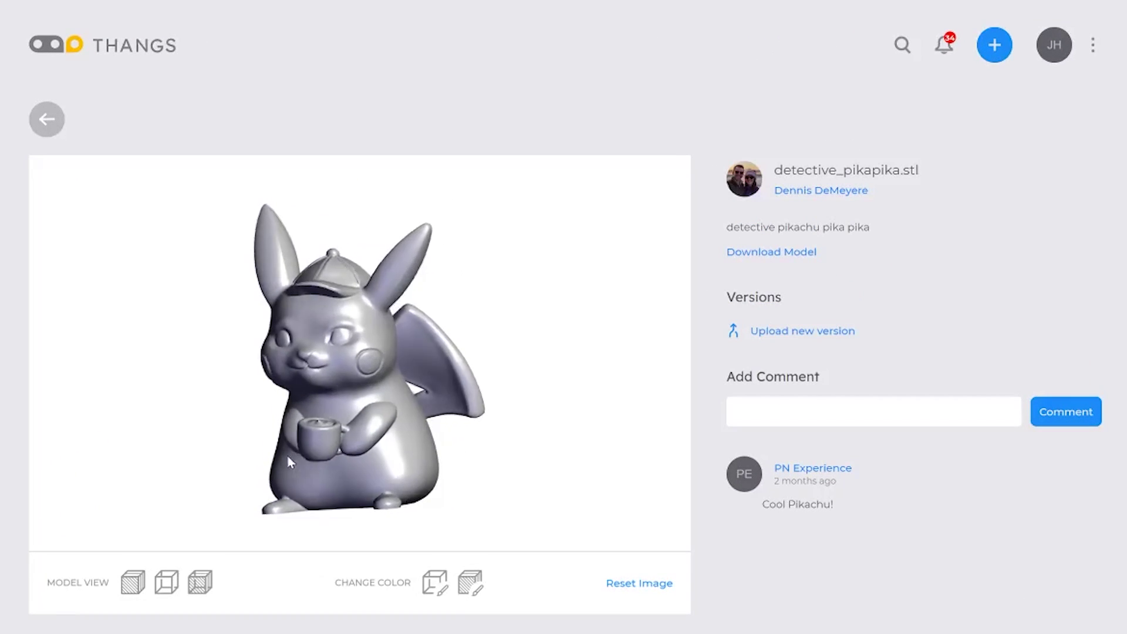
Change the shaded colour of the detective_pikapika.stl model to yellow and inspect it in the 3D preview.
drag(287, 462, 352, 425)
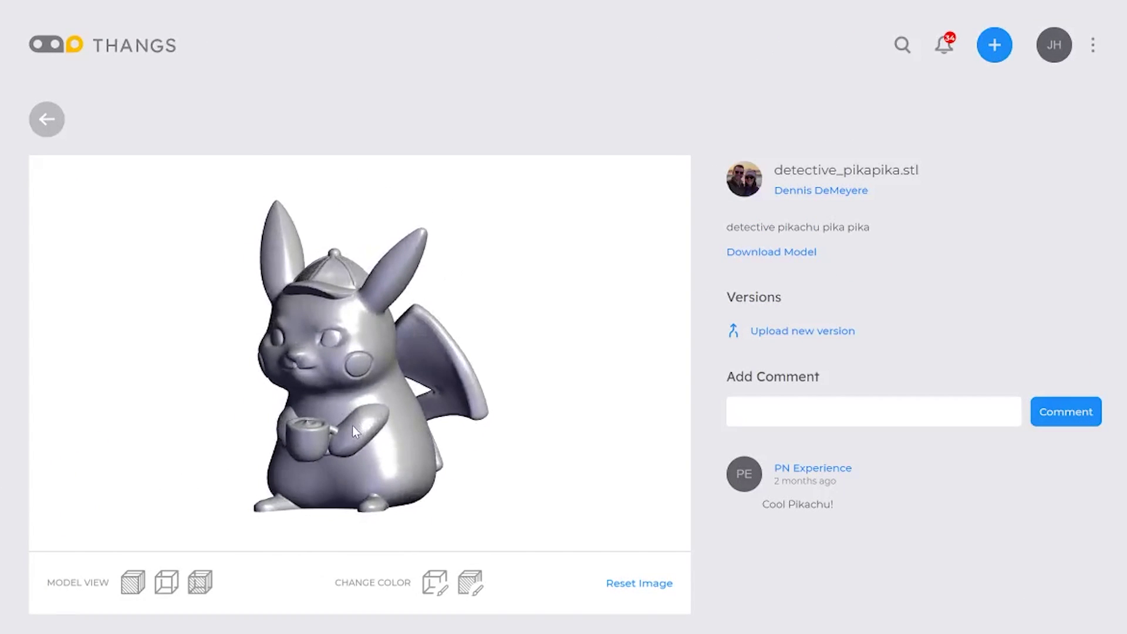
scroll(352, 425, up, 5)
click(470, 582)
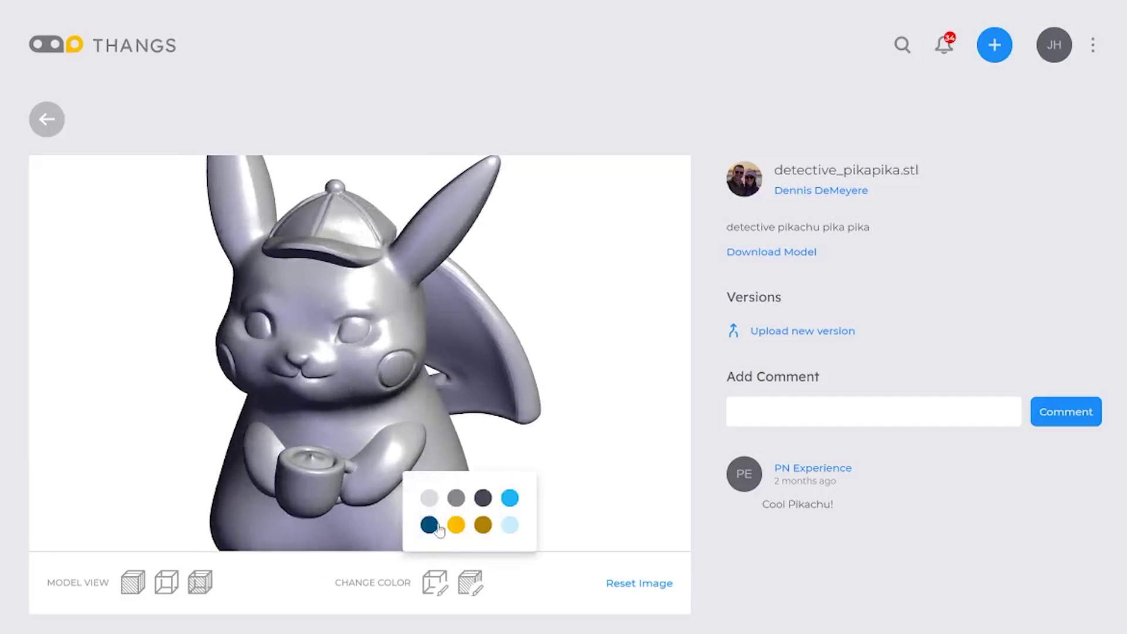
click(429, 524)
click(470, 582)
click(456, 524)
drag(458, 535, 541, 521)
Open the profile of the Pikachu model's creator and follow that account.
click(817, 188)
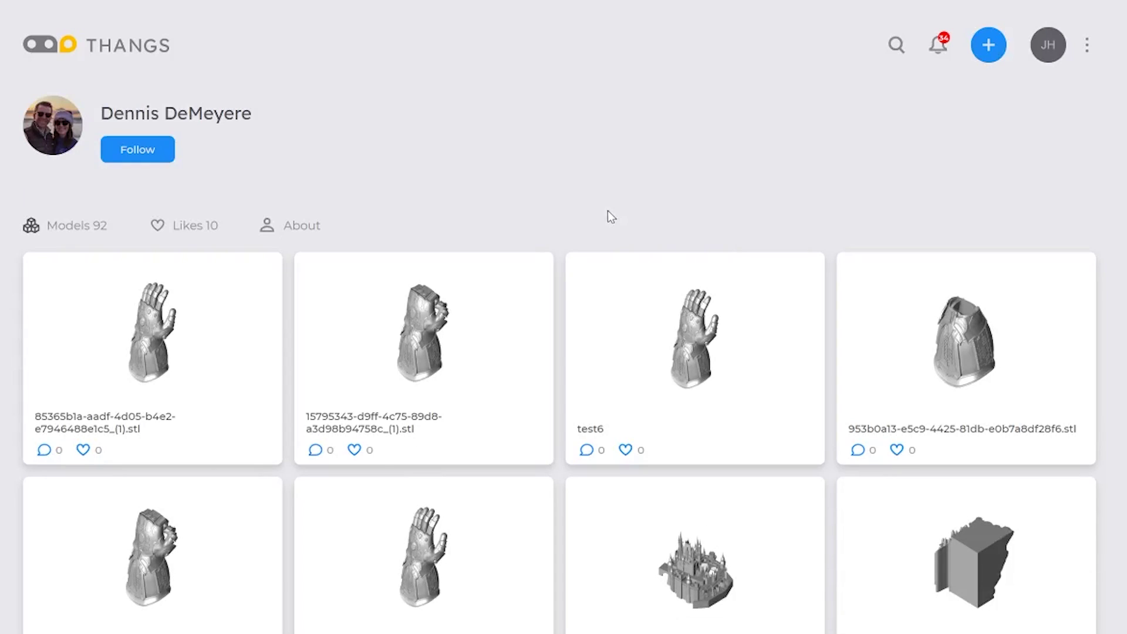
click(140, 154)
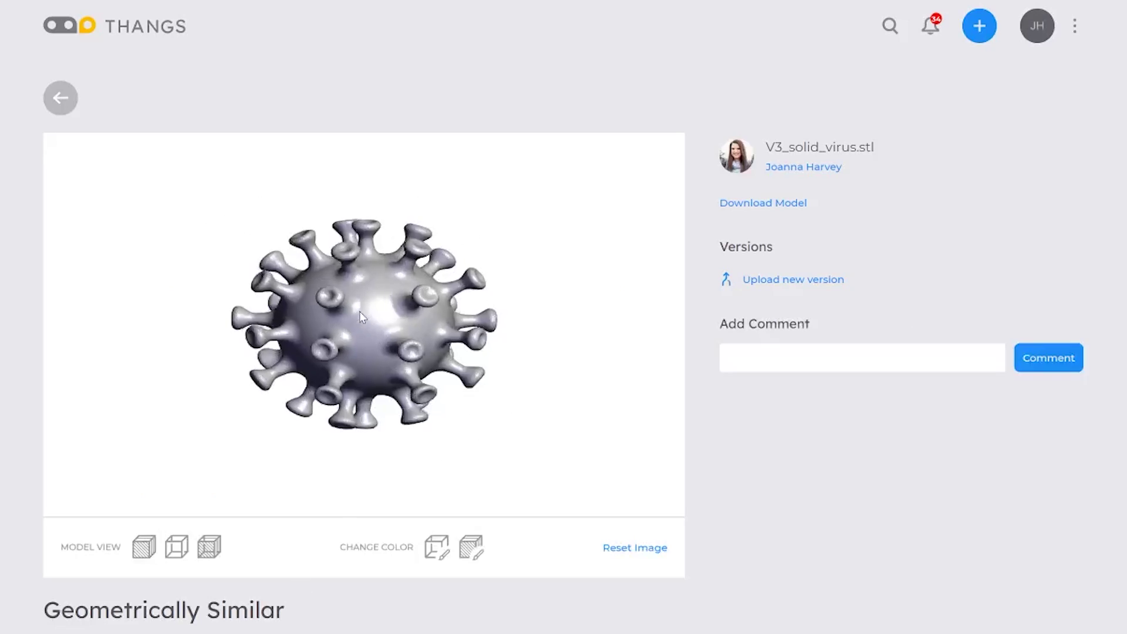
Change the V3_solid_virus.stl model's colour to blue and switch its model view to the third display mode.
click(471, 547)
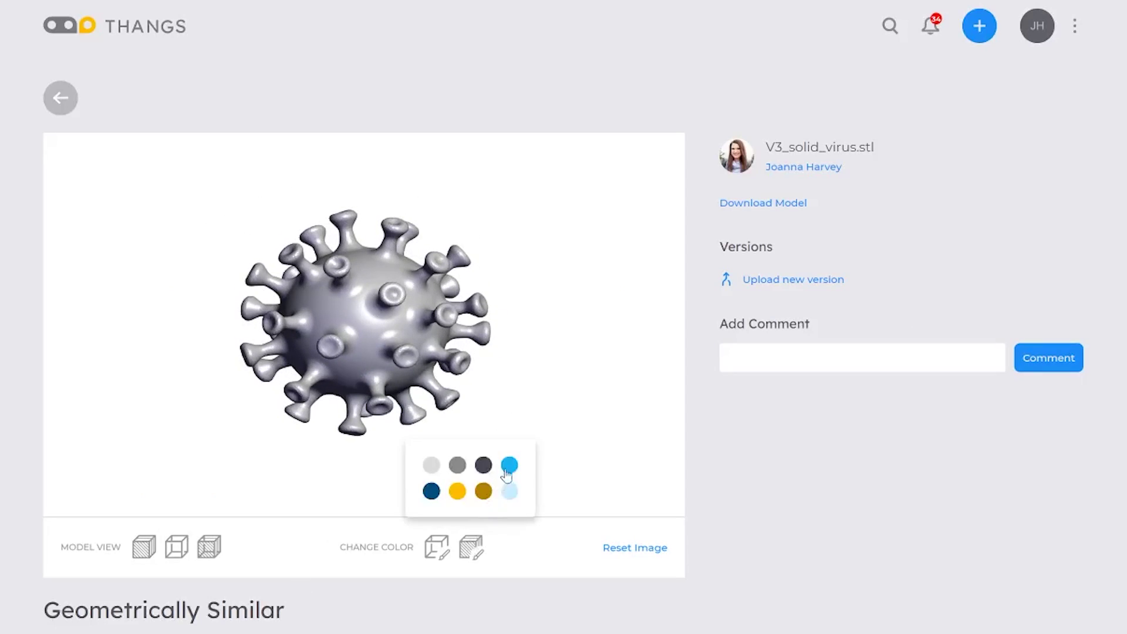
click(509, 466)
click(209, 547)
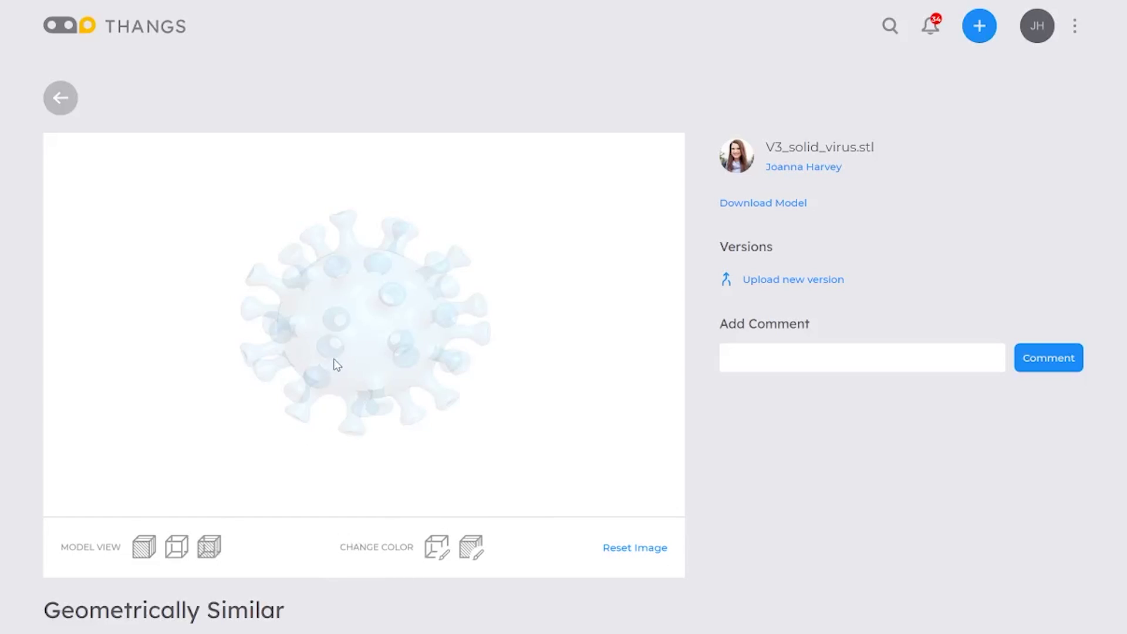
scroll(382, 315, up, 3)
scroll(382, 316, up, 3)
click(763, 357)
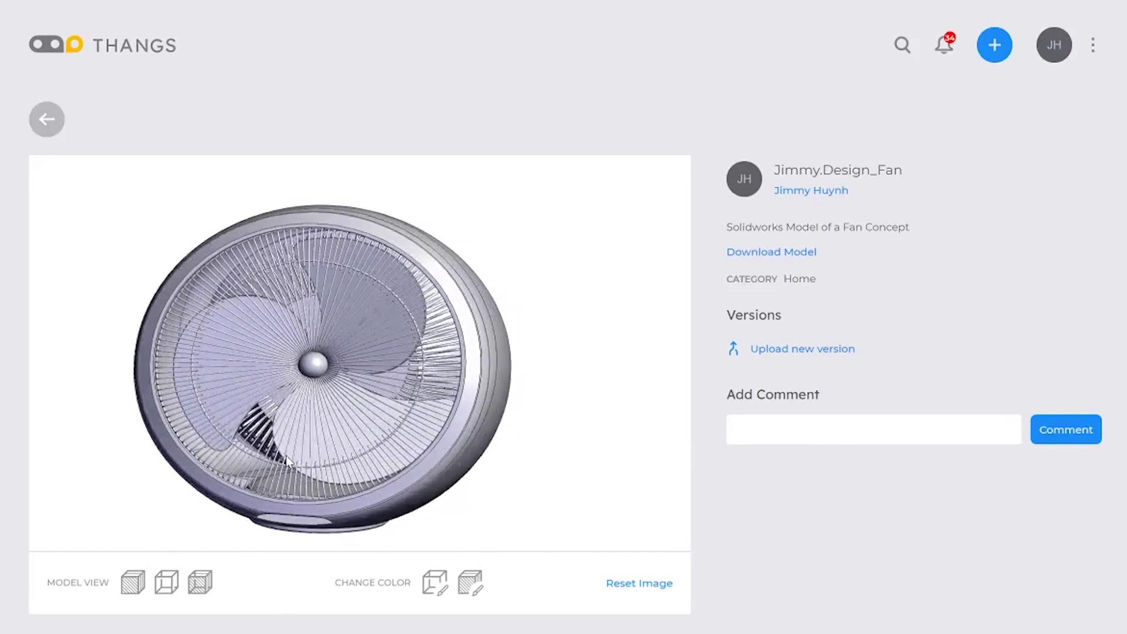
Download the fan concept model from its Thangs page.
click(775, 254)
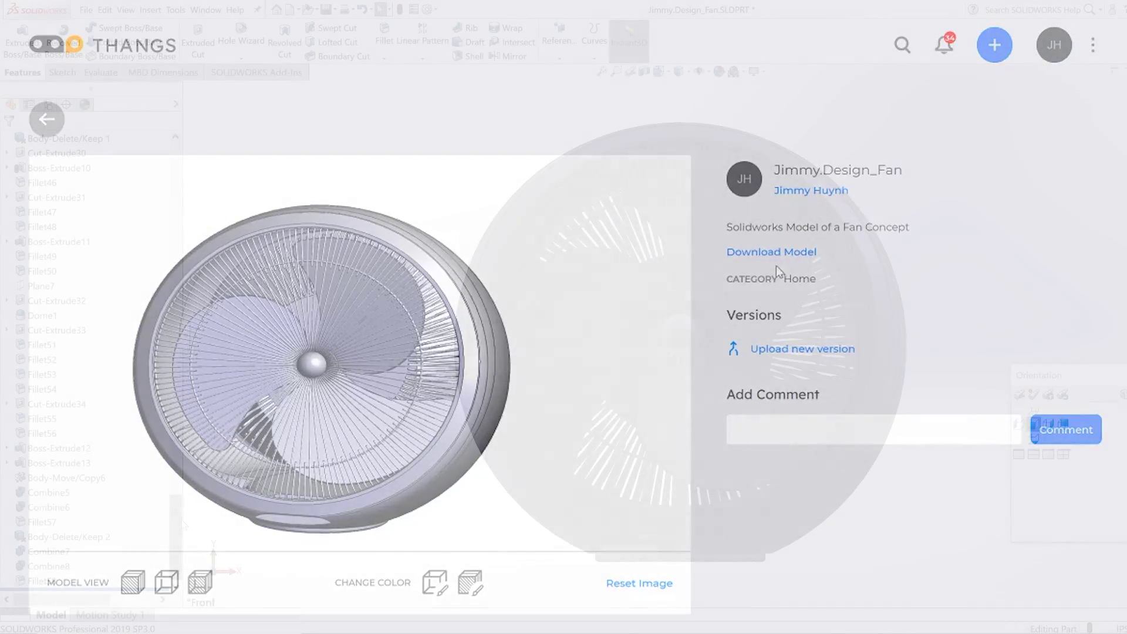
Review the downloaded fan's Solid Bodies folder in SolidWorks, collapse it, and look through the feature history.
mouse_move(178, 530)
mouse_down()
mouse_move(183, 341)
mouse_move(162, 247)
mouse_move(171, 156)
mouse_up()
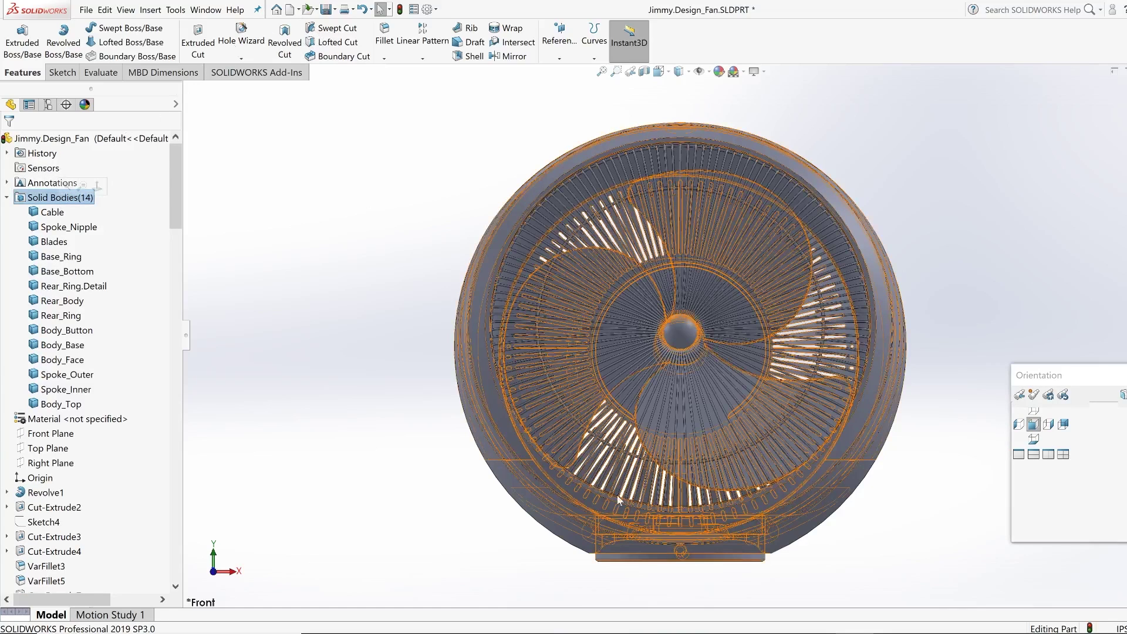
click(88, 196)
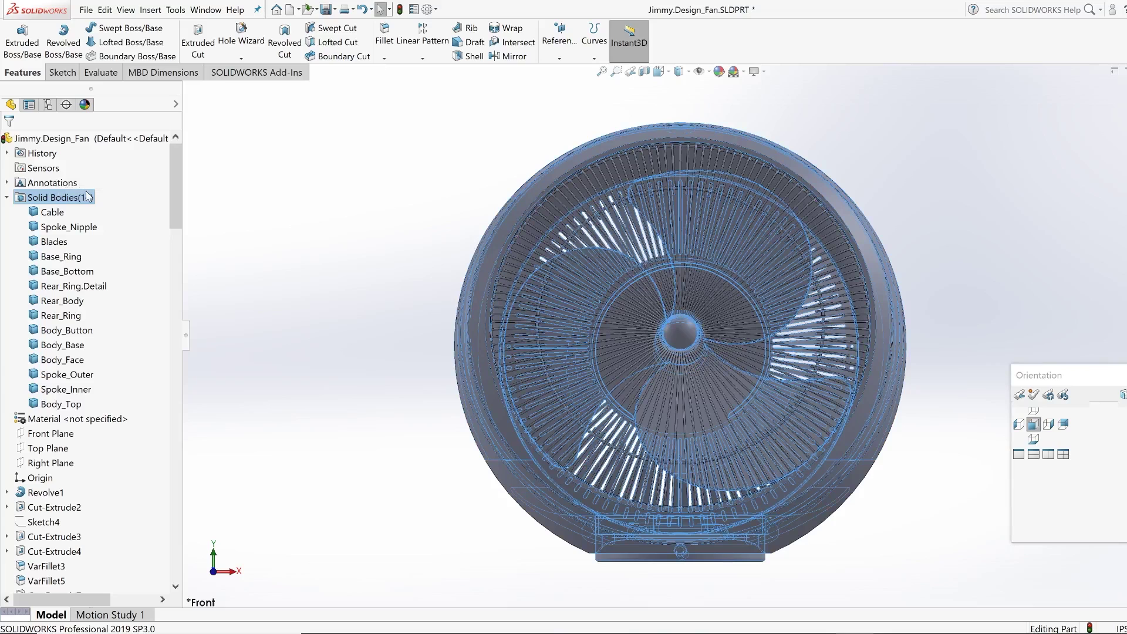
click(7, 198)
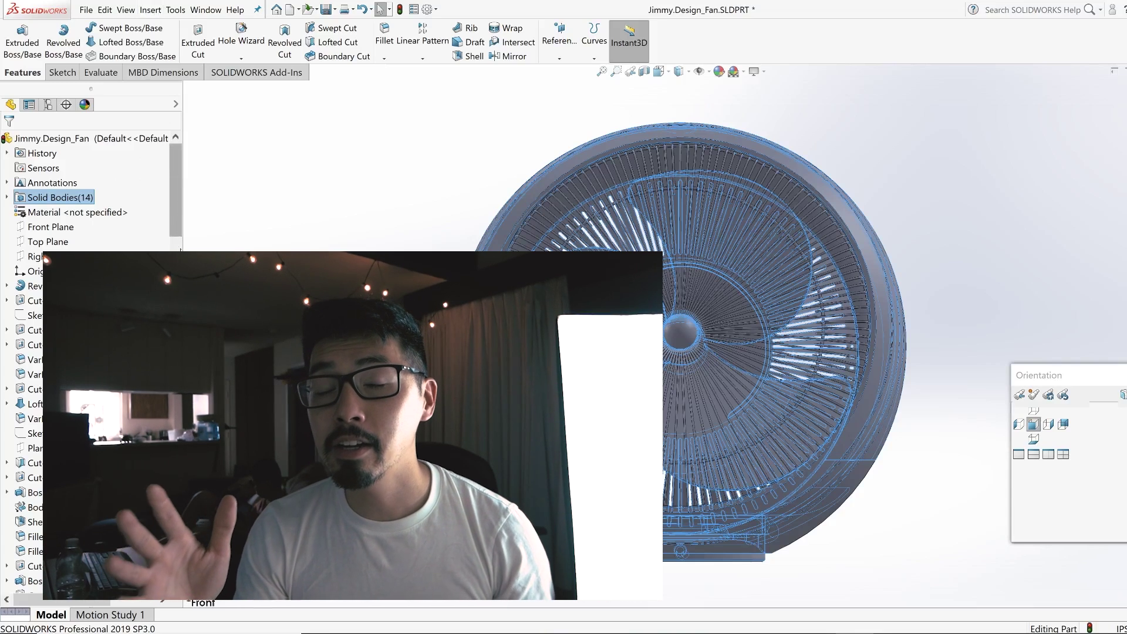
scroll(88, 194, down, 15)
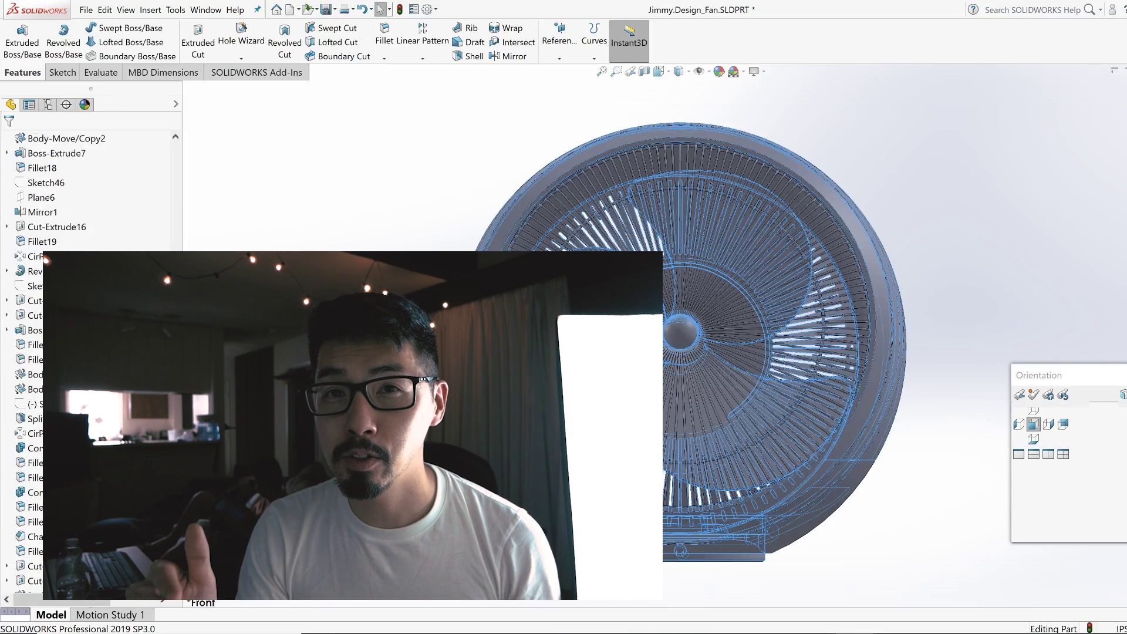
scroll(91, 194, down, 15)
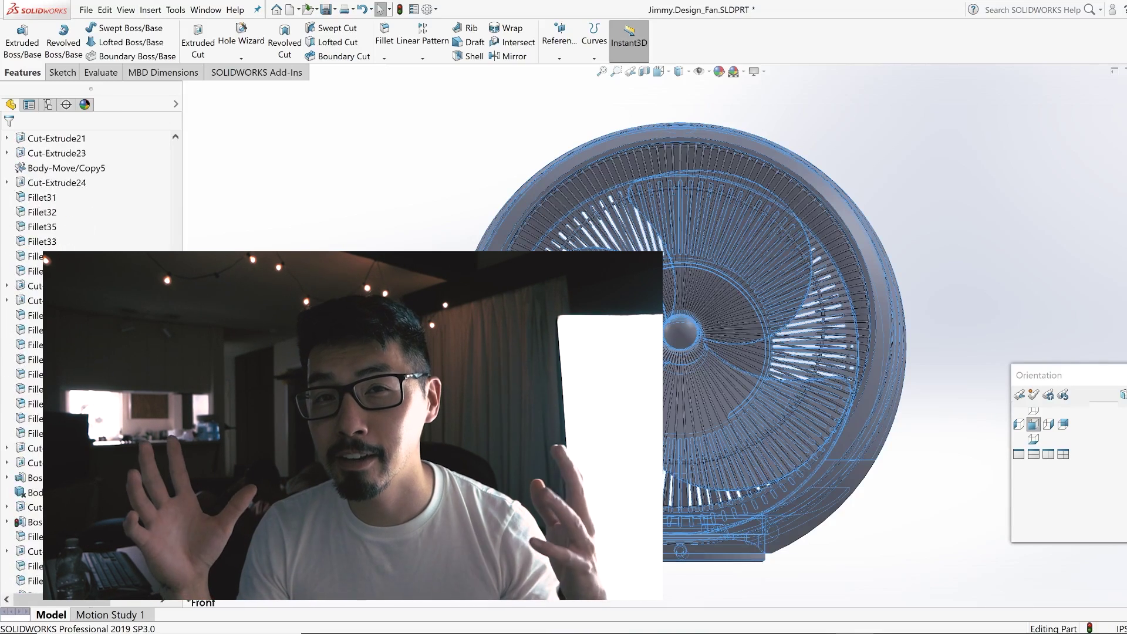
Look back through the fan's feature history up to the first features at the top of the tree.
scroll(91, 194, down, 2)
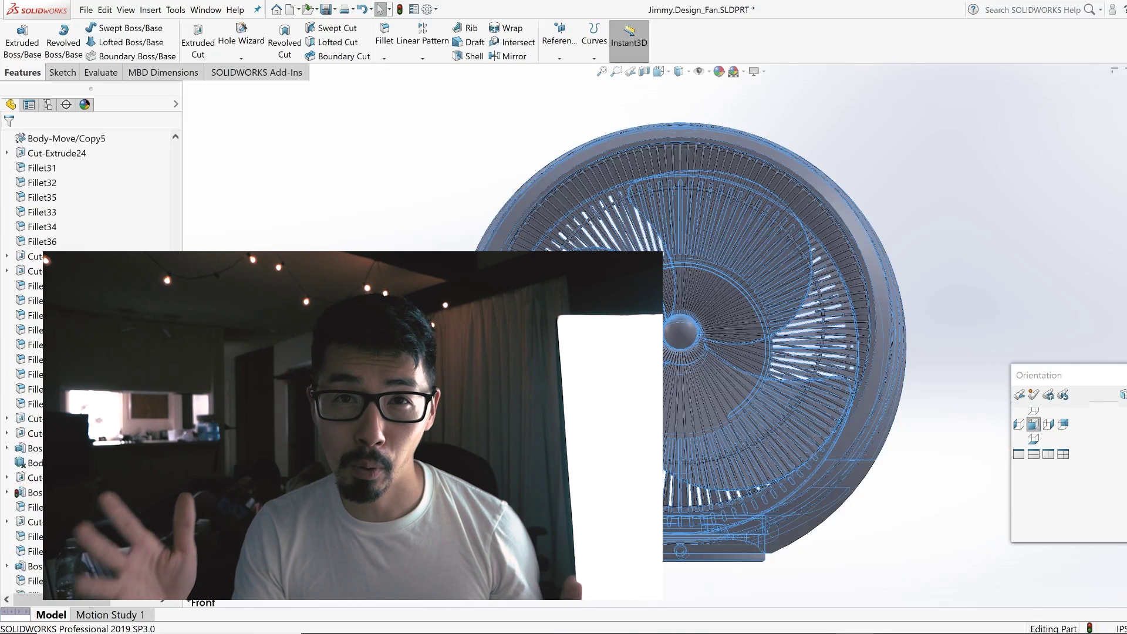
scroll(91, 194, up, 1)
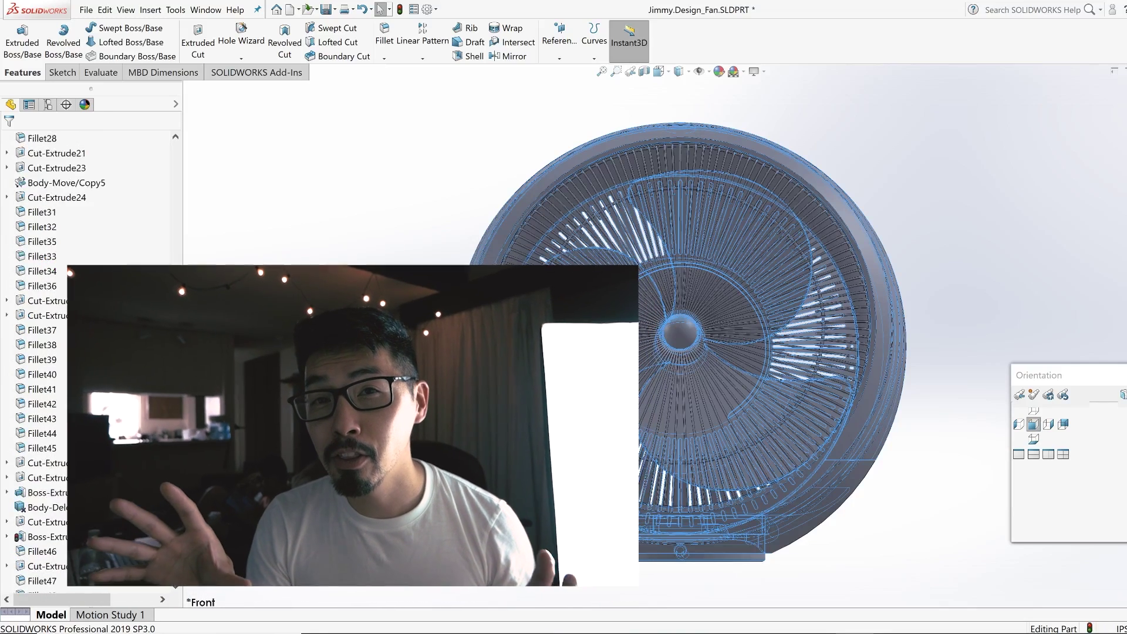
scroll(180, 305, up, 10)
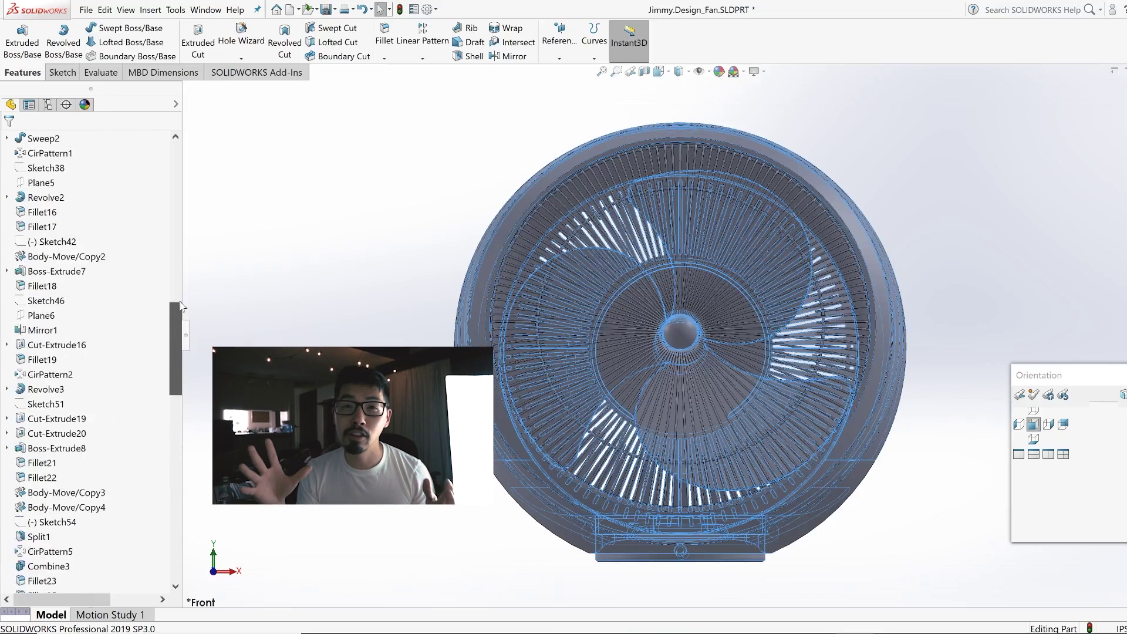
scroll(180, 305, up, 7)
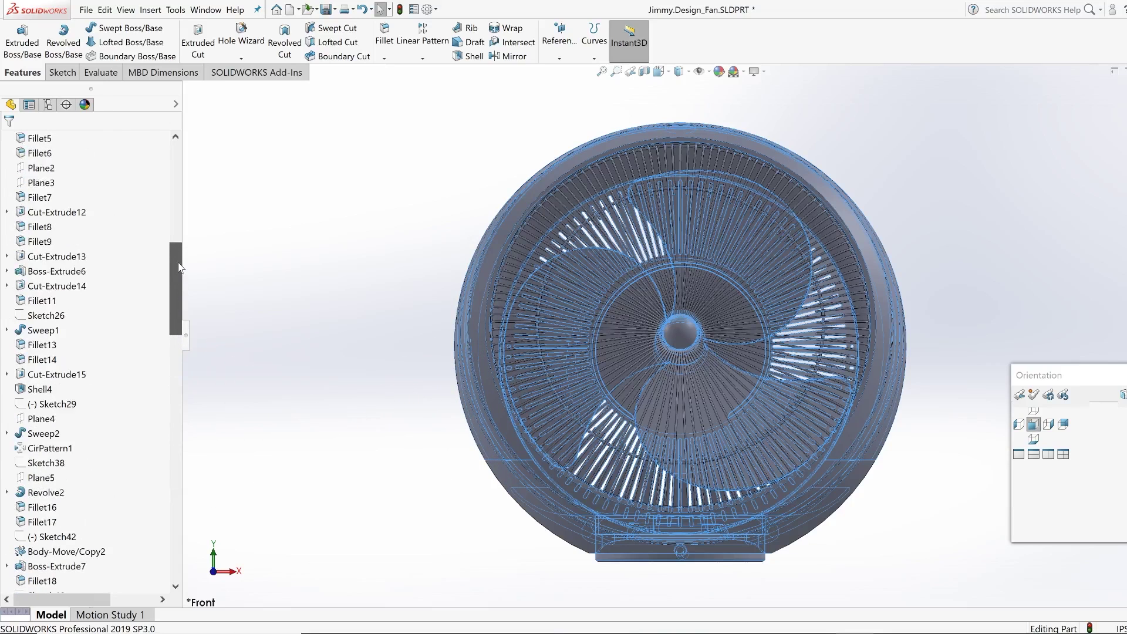
drag(179, 267, 186, 165)
scroll(179, 262, up, 1)
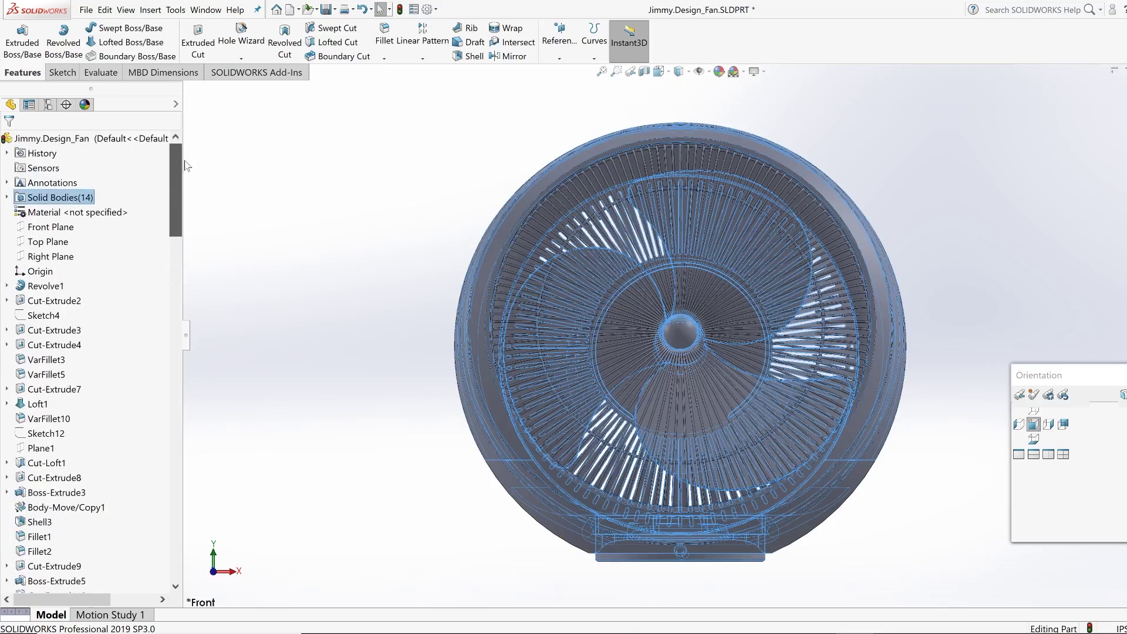
click(86, 10)
key(Escape)
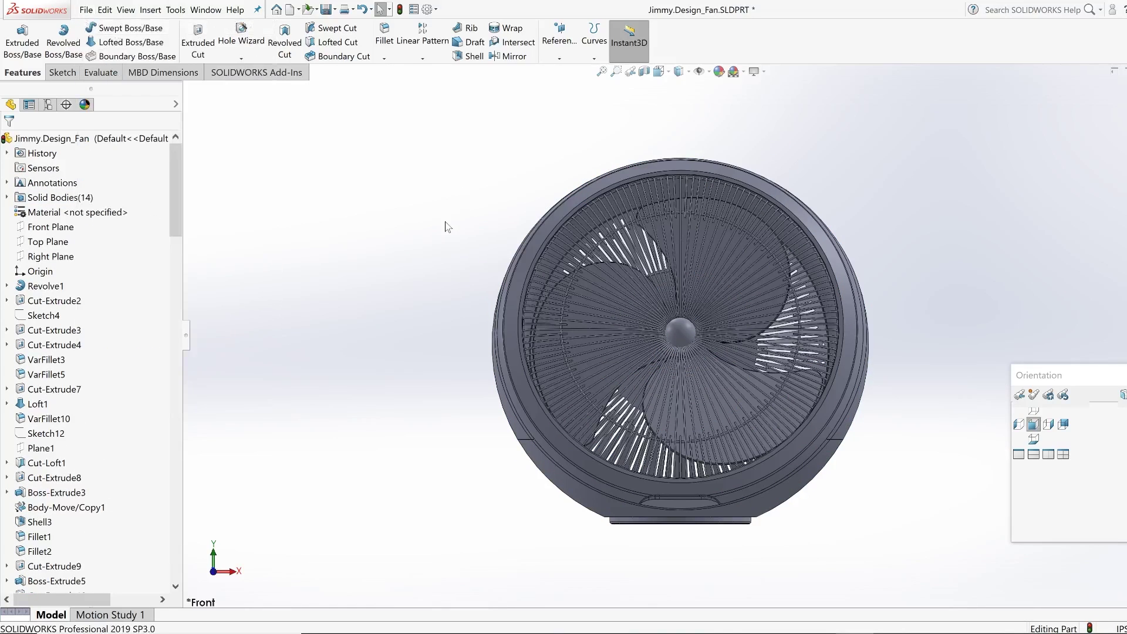
key(ctrl+n)
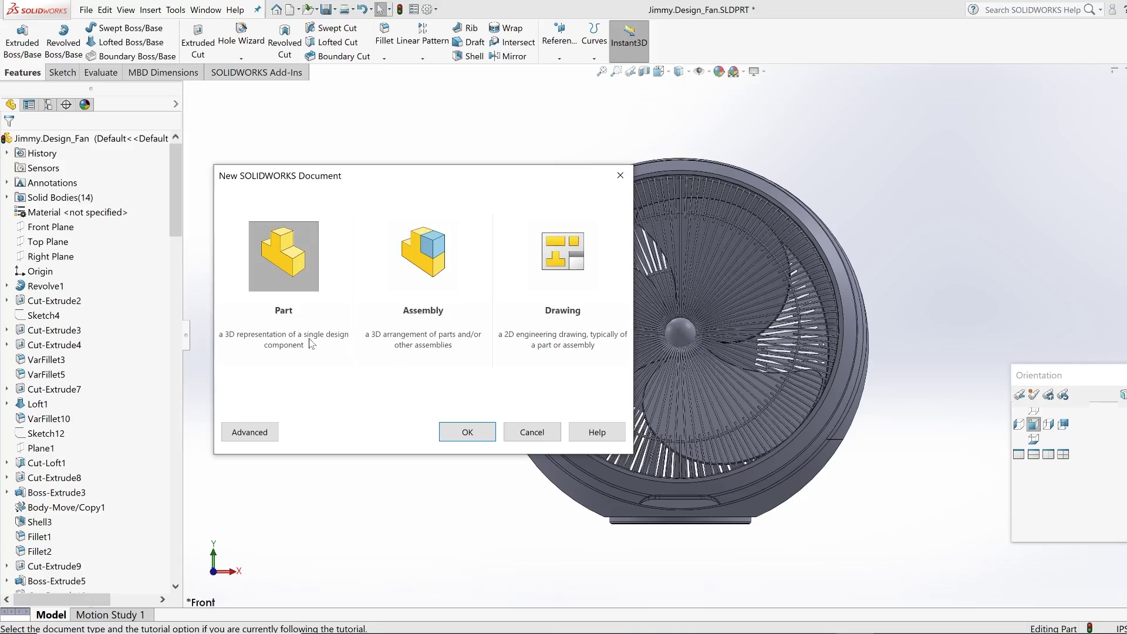
click(620, 180)
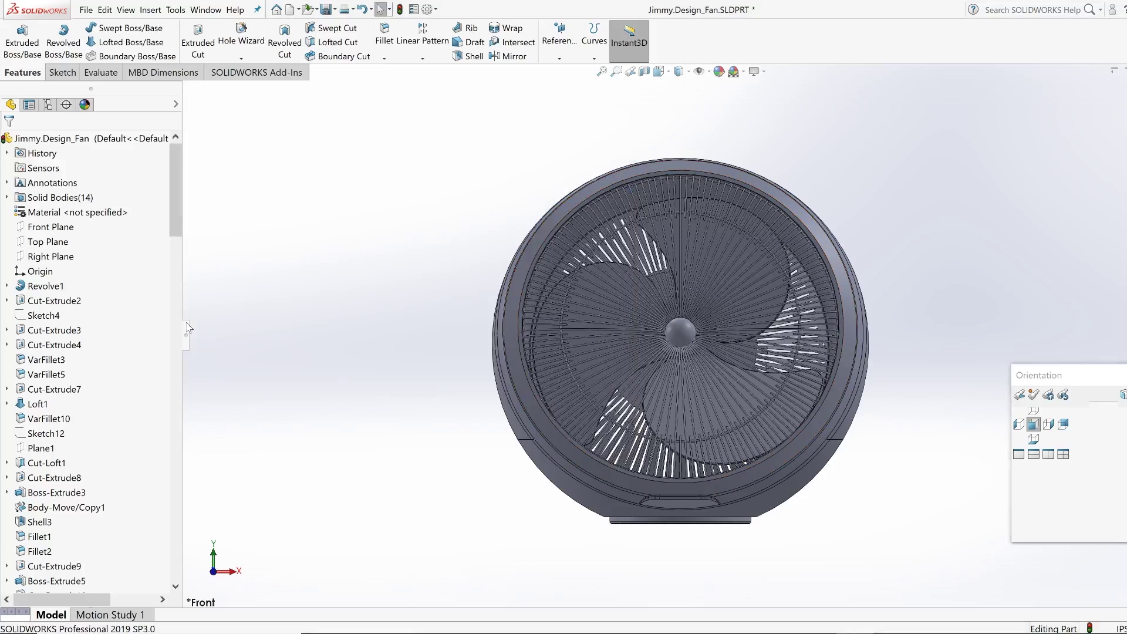
Roll the feature history back to just after Revolve1 and show its Sketch1 dimension from the Right view.
scroll(178, 423, down, 10)
scroll(178, 424, down, 20)
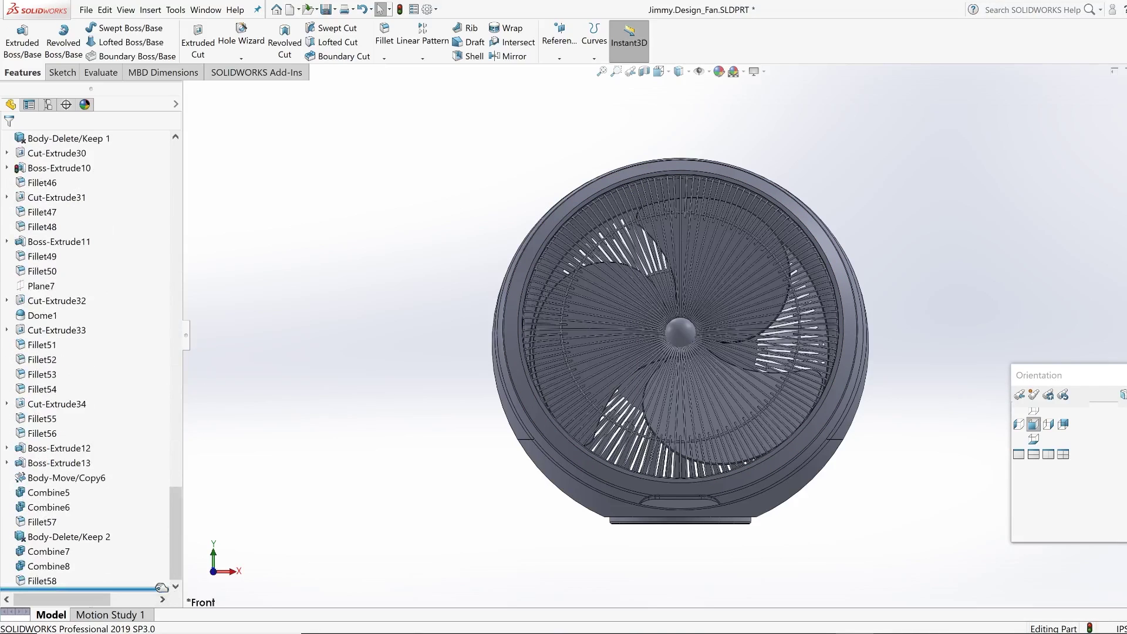
drag(162, 587, 158, 531)
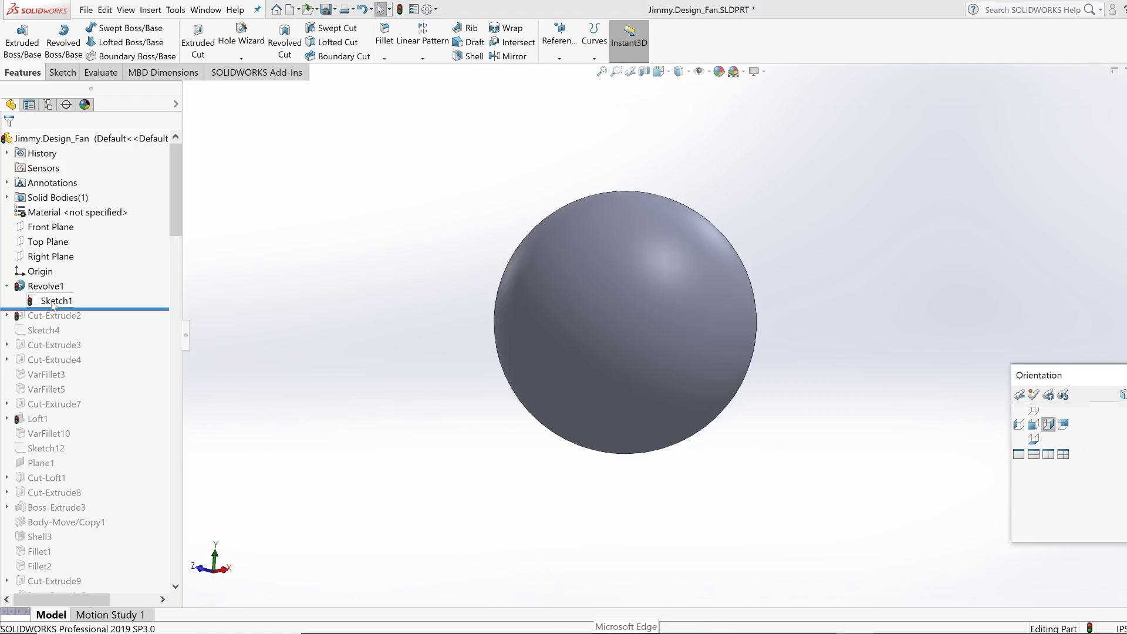
key(ctrl+4)
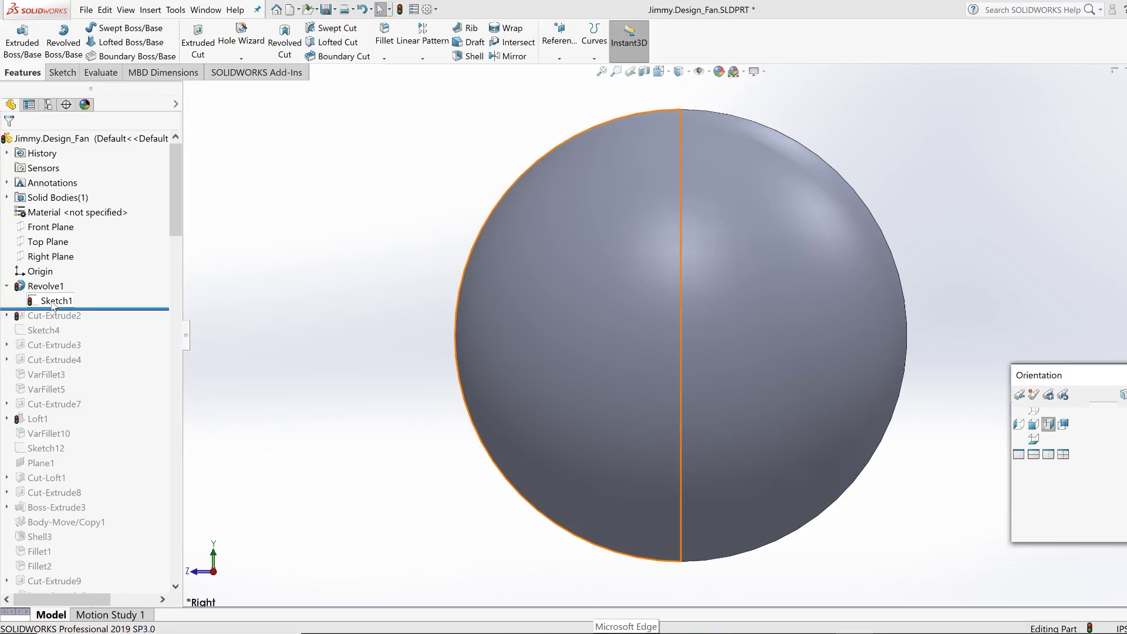
click(52, 301)
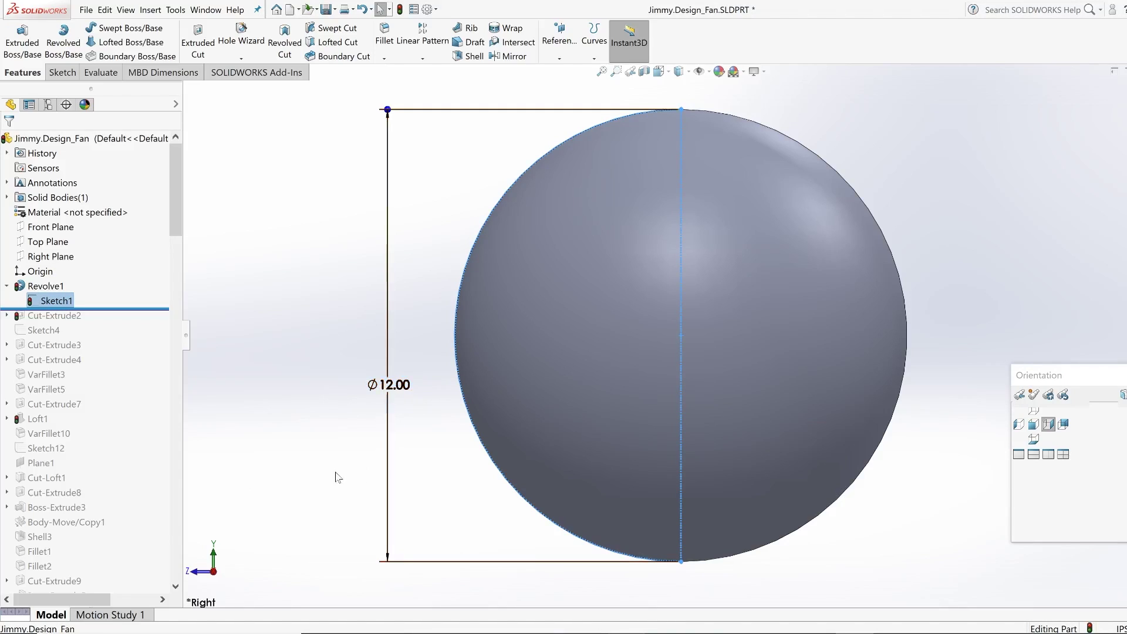
Roll the history forward past Cut-Extrude4 and inspect the cut faces of the spherical body.
drag(109, 317, 107, 369)
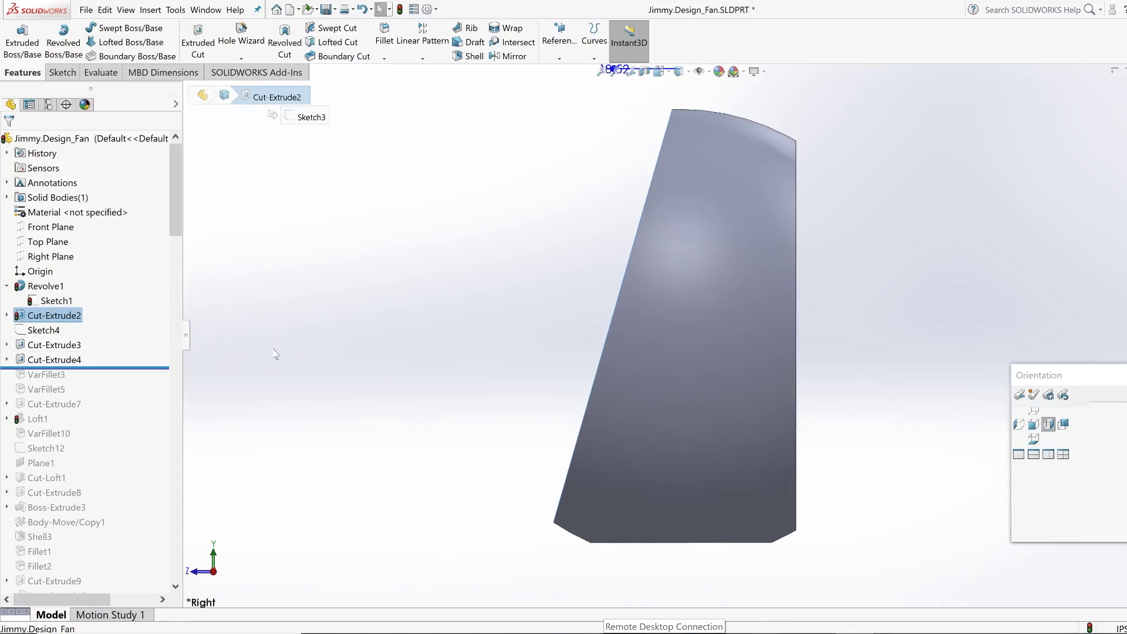
click(289, 340)
scroll(290, 338, up, 3)
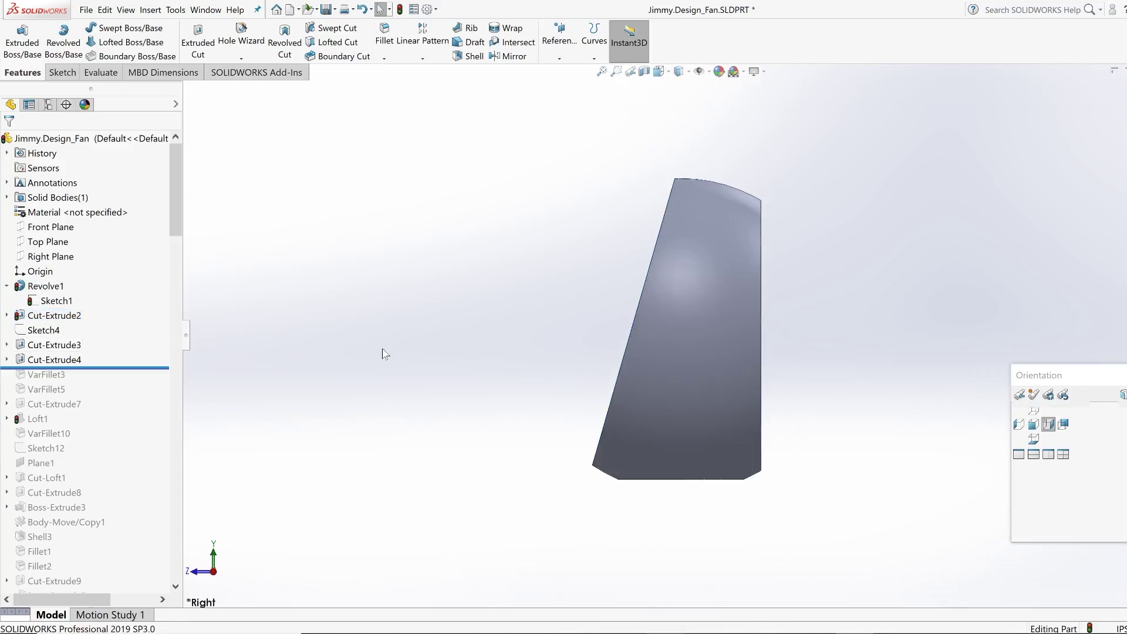
middle_drag(470, 385, 418, 310)
middle_drag(382, 347, 132, 295)
Roll the history forward past VarFillet5 and inspect the rounded body in the Right view.
scroll(133, 294, down, 2)
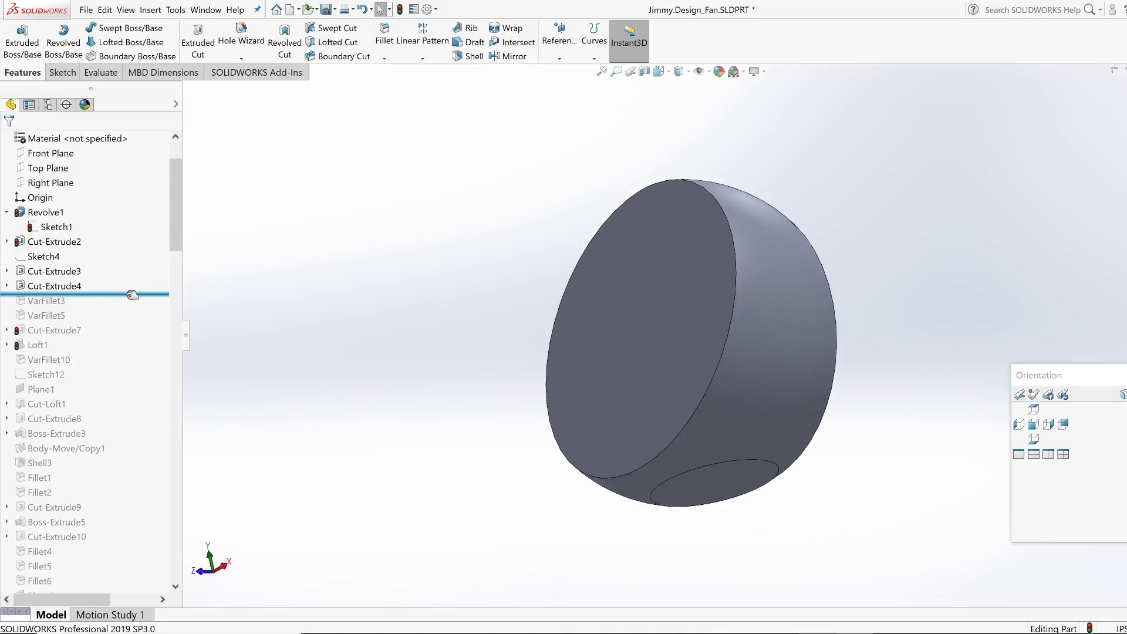
drag(132, 295, 127, 322)
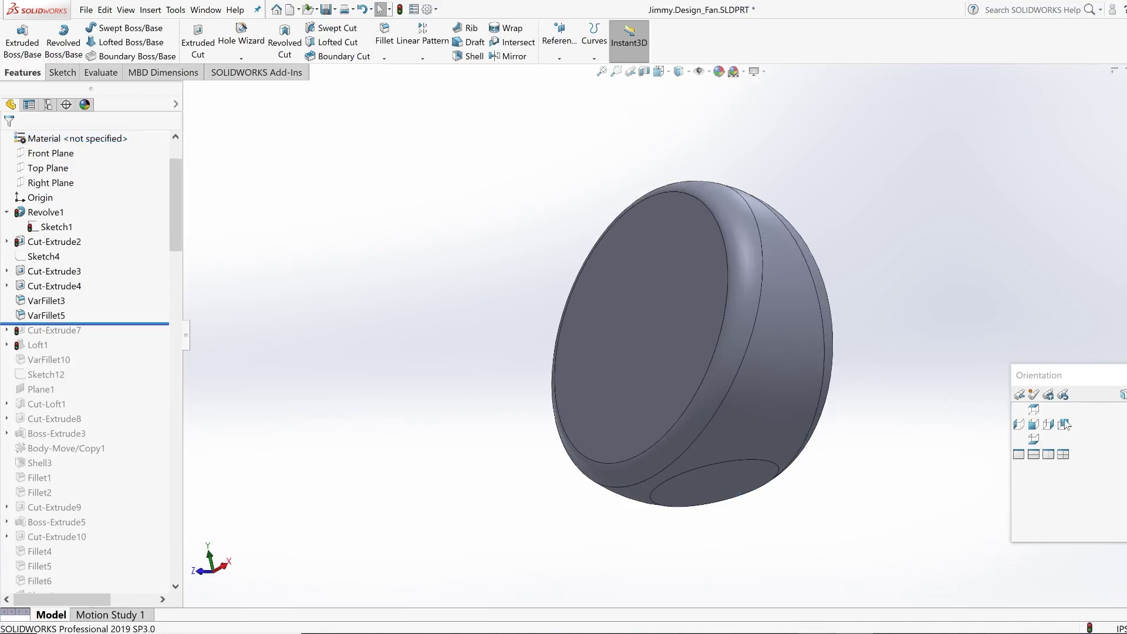
click(1048, 424)
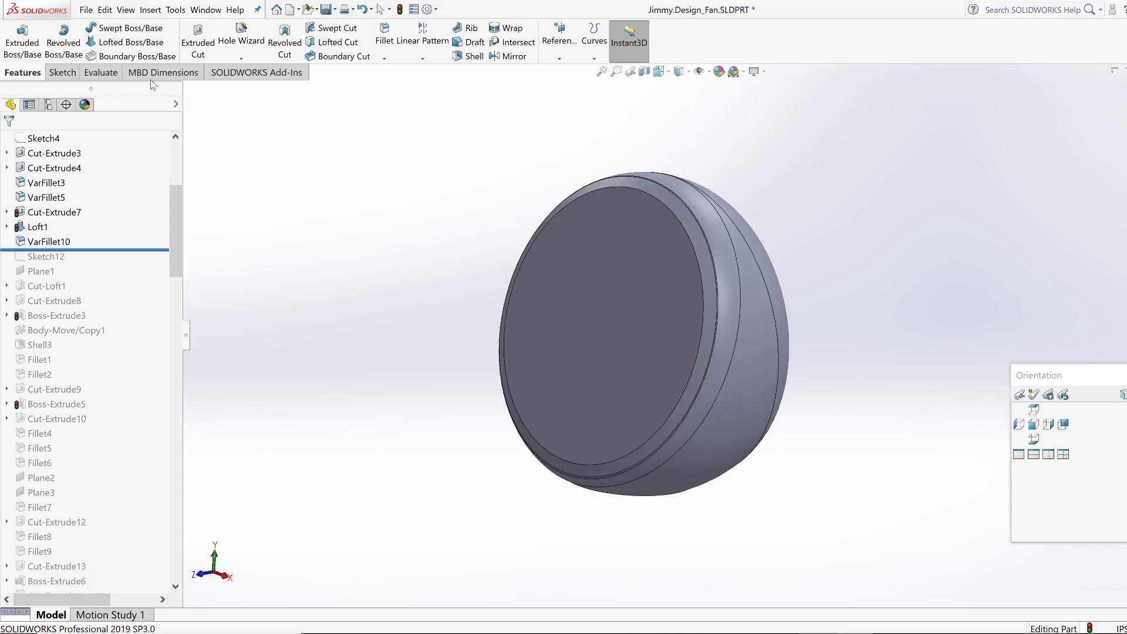
Highlight the Loft1 feature on the front of the fan body.
click(384, 59)
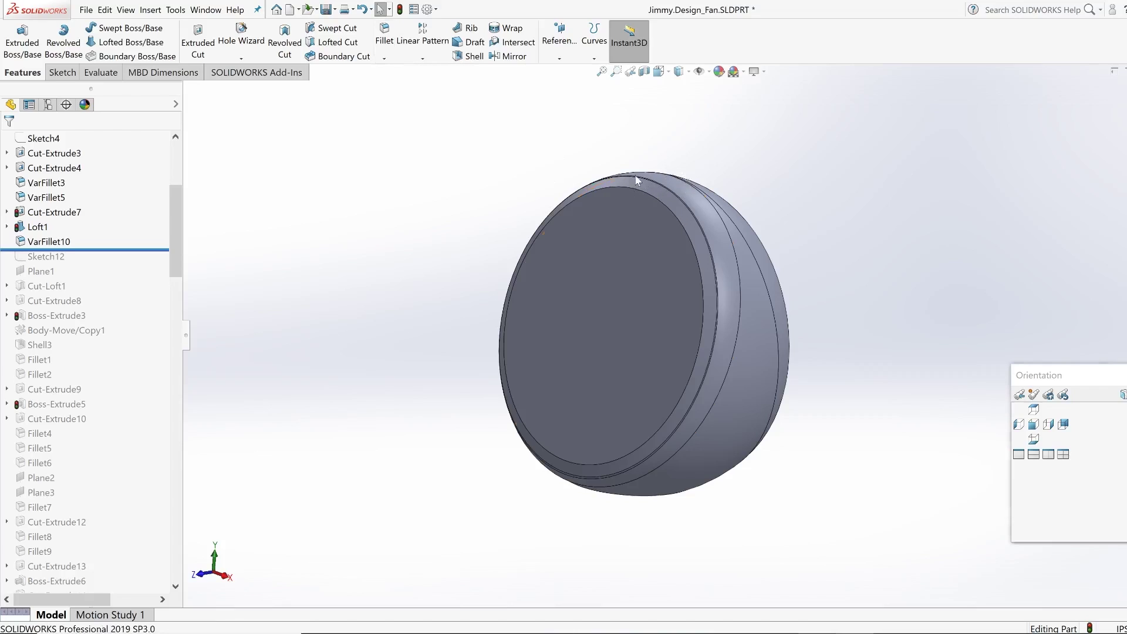
click(622, 192)
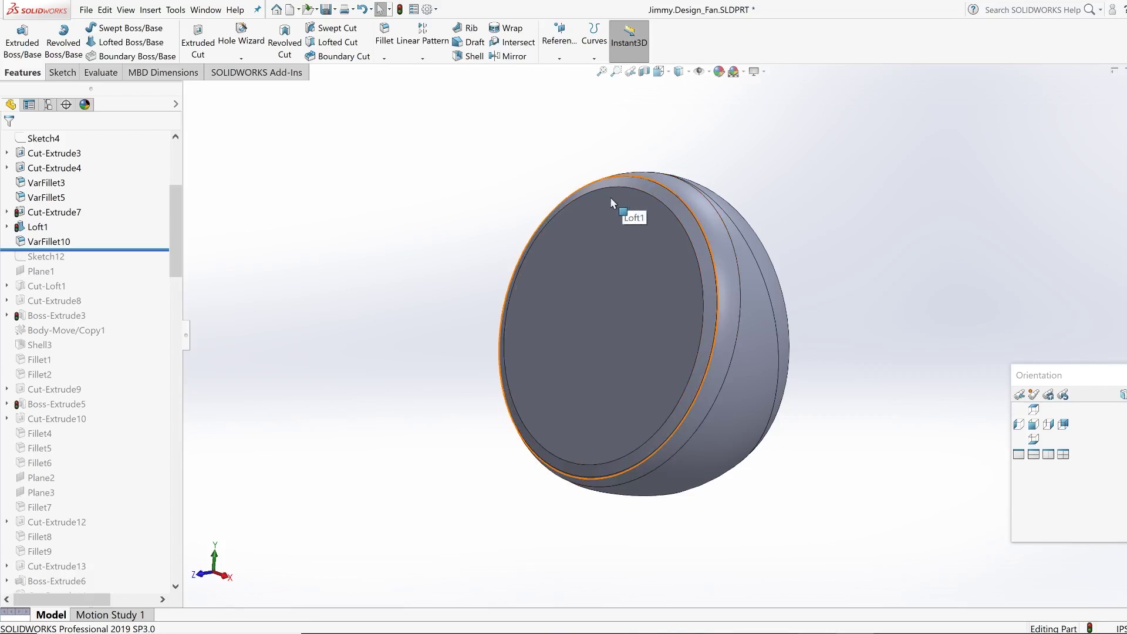
click(35, 227)
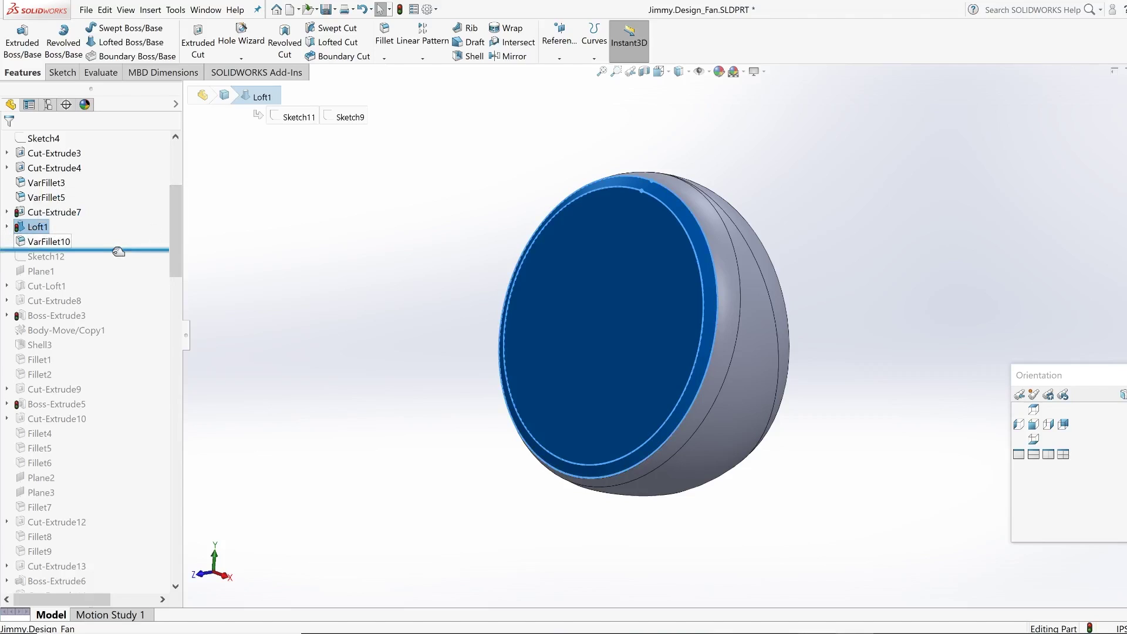
Roll the history forward past Cut-Extrude8 and inspect the body's front face, rear recess and base opening.
drag(123, 252, 113, 310)
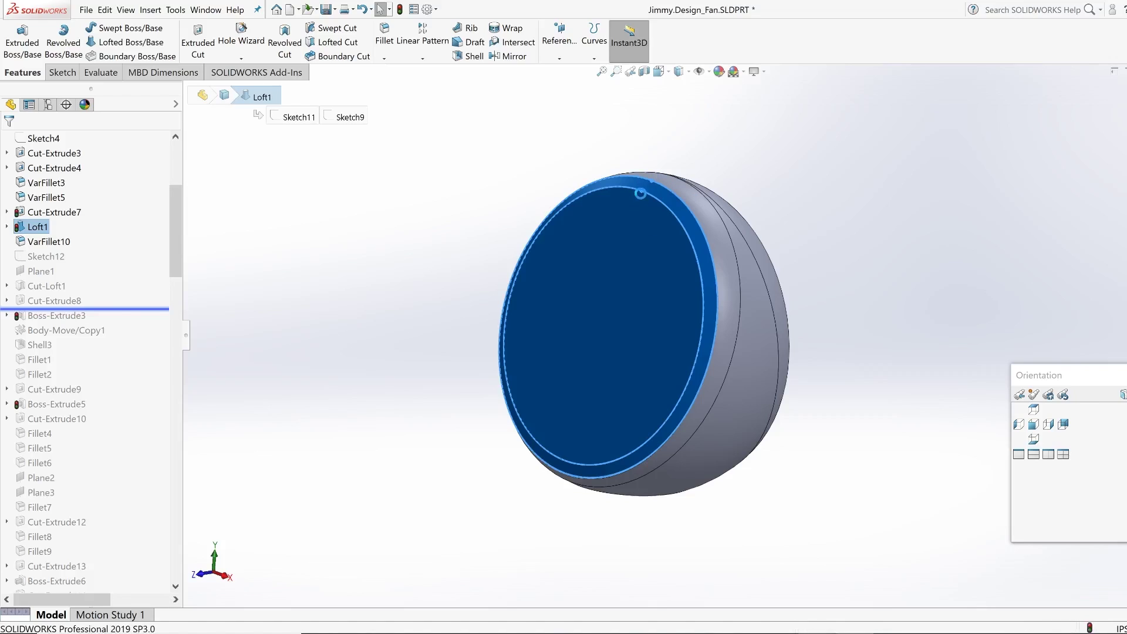
middle_drag(646, 186, 865, 263)
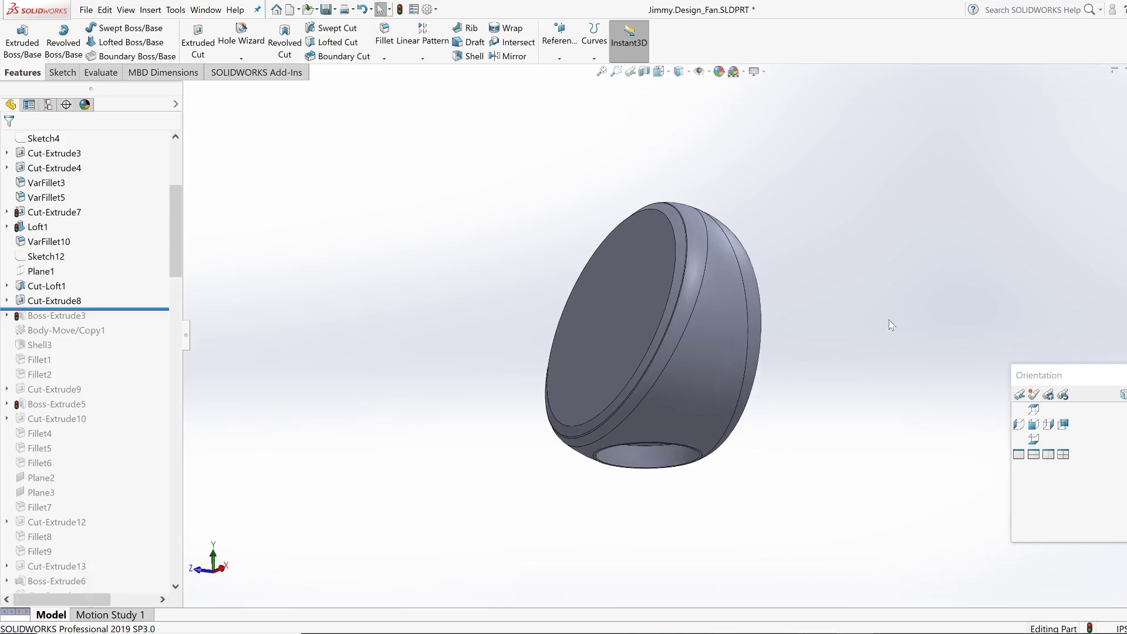
middle_drag(868, 358, 789, 284)
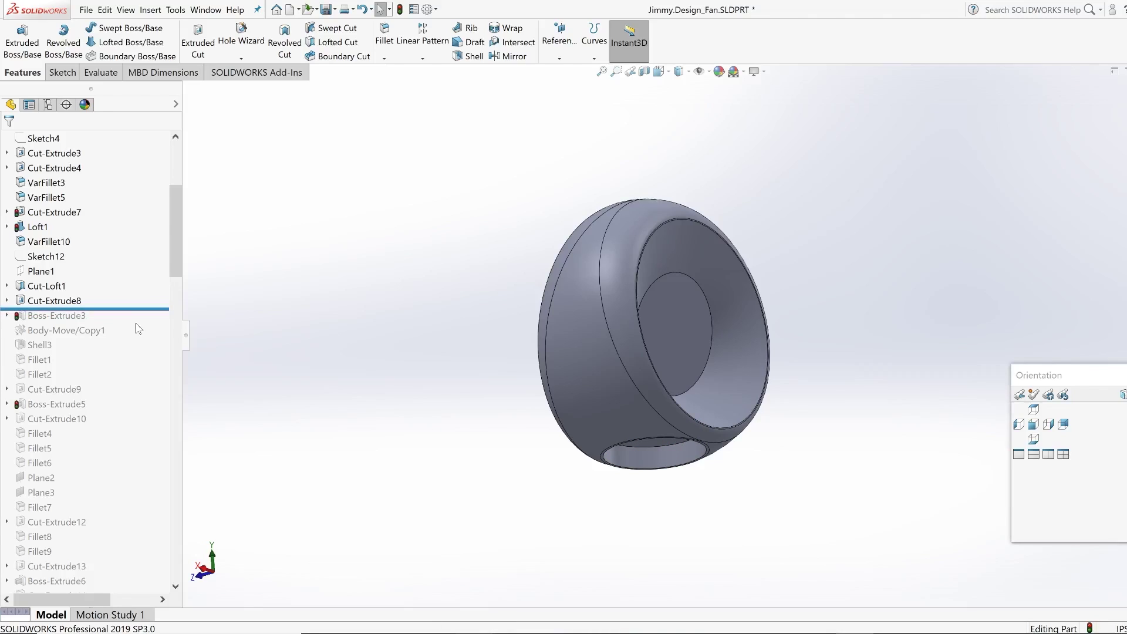
Roll the history forward past Boss-Extrude3 and inspect the base from several angles.
drag(136, 308, 135, 323)
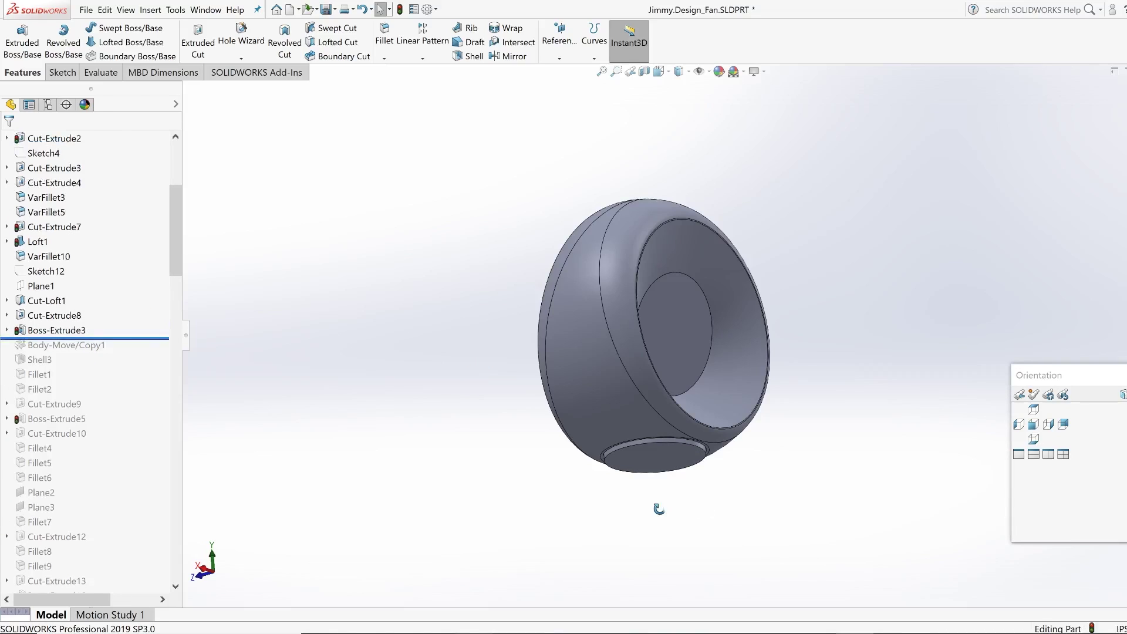
middle_drag(659, 513, 711, 504)
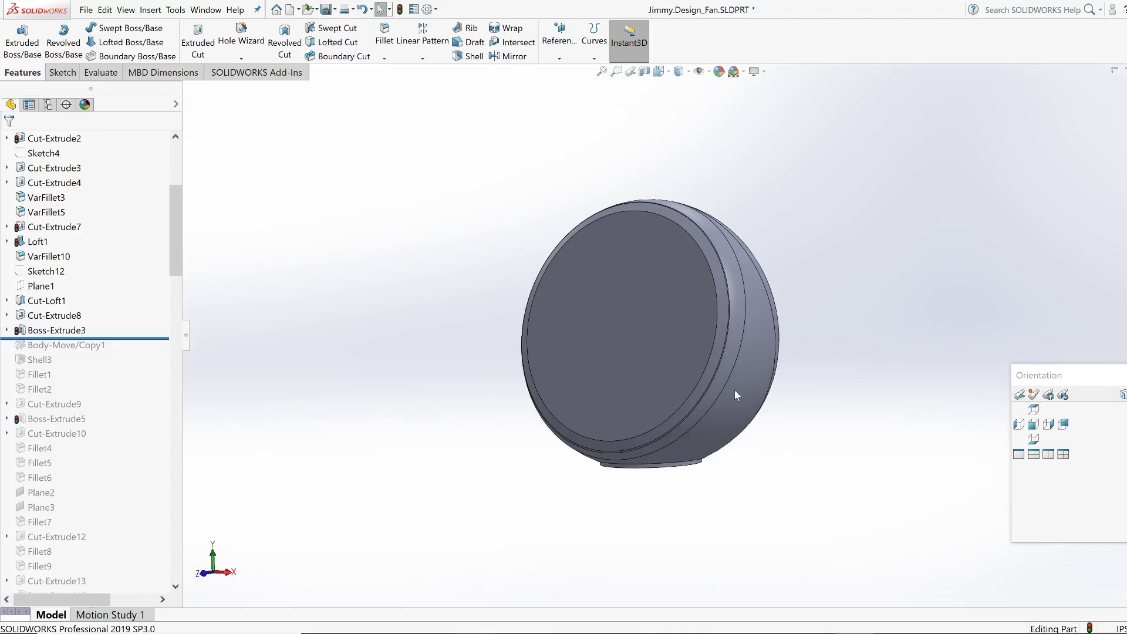
middle_drag(619, 393, 619, 477)
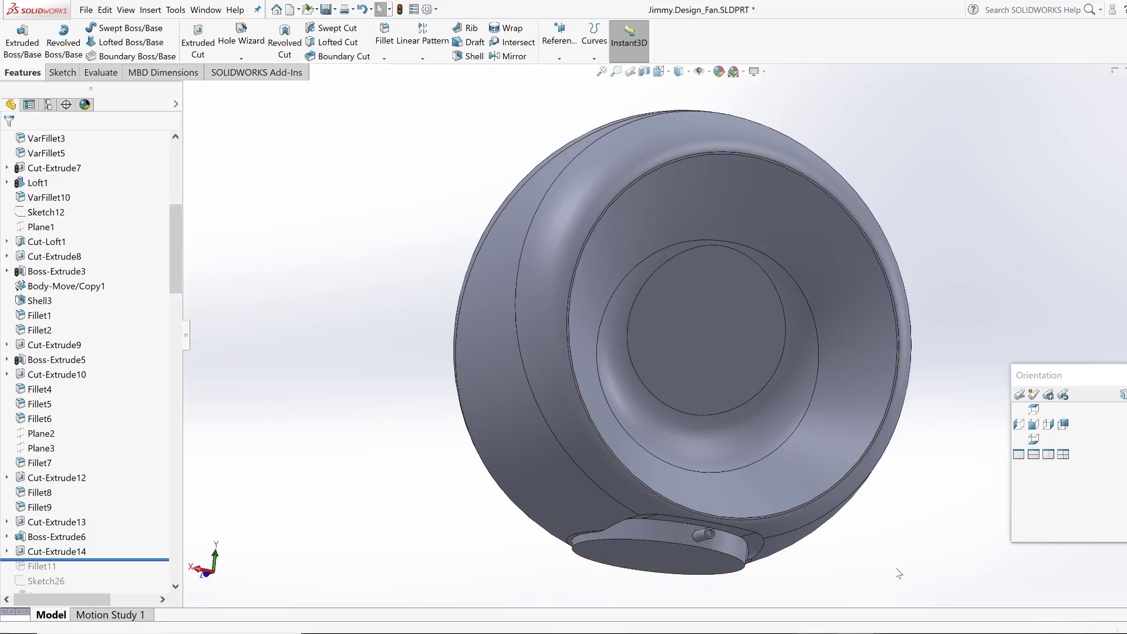
Roll the history forward past Sweep1 and inspect the housing and power cord from the front, side and rear.
middle_drag(872, 548, 715, 546)
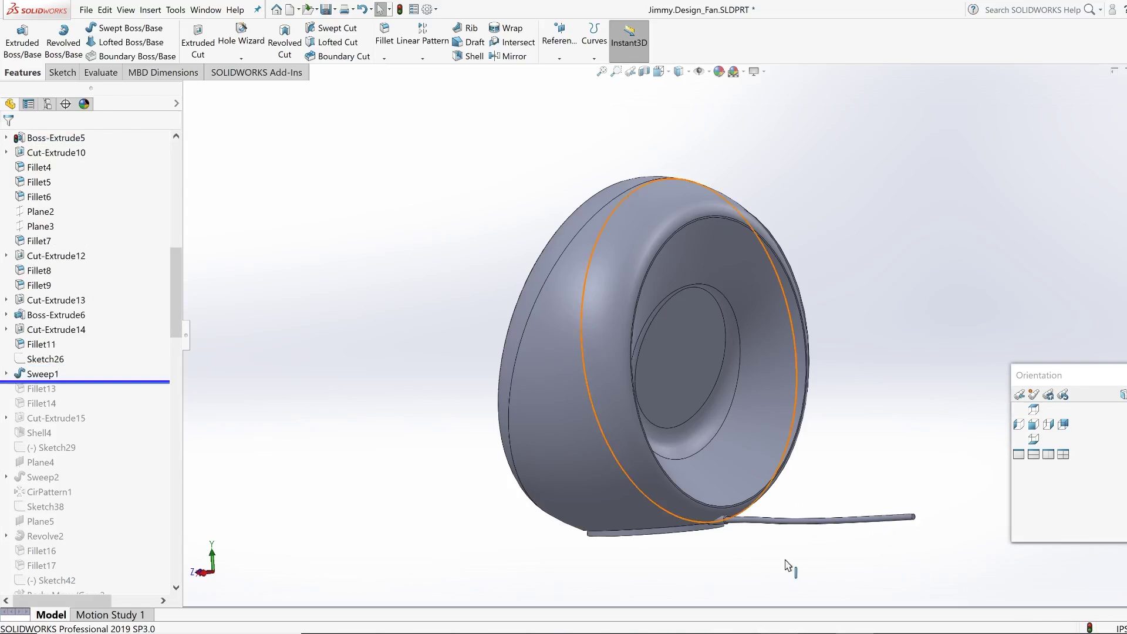
key(ctrl+1)
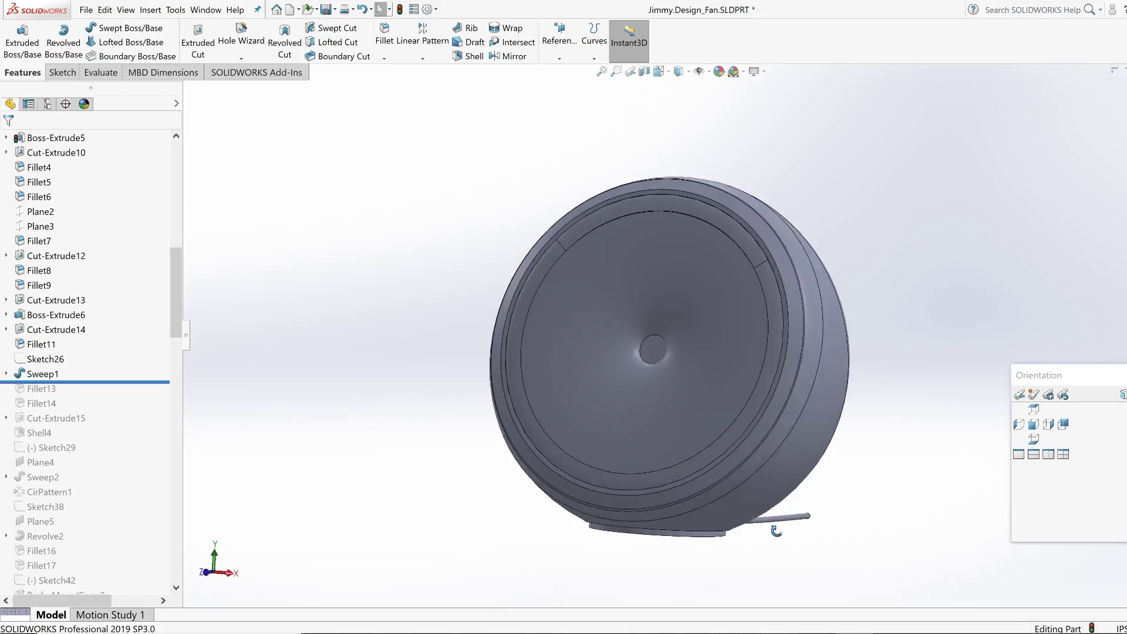
key(ctrl+4)
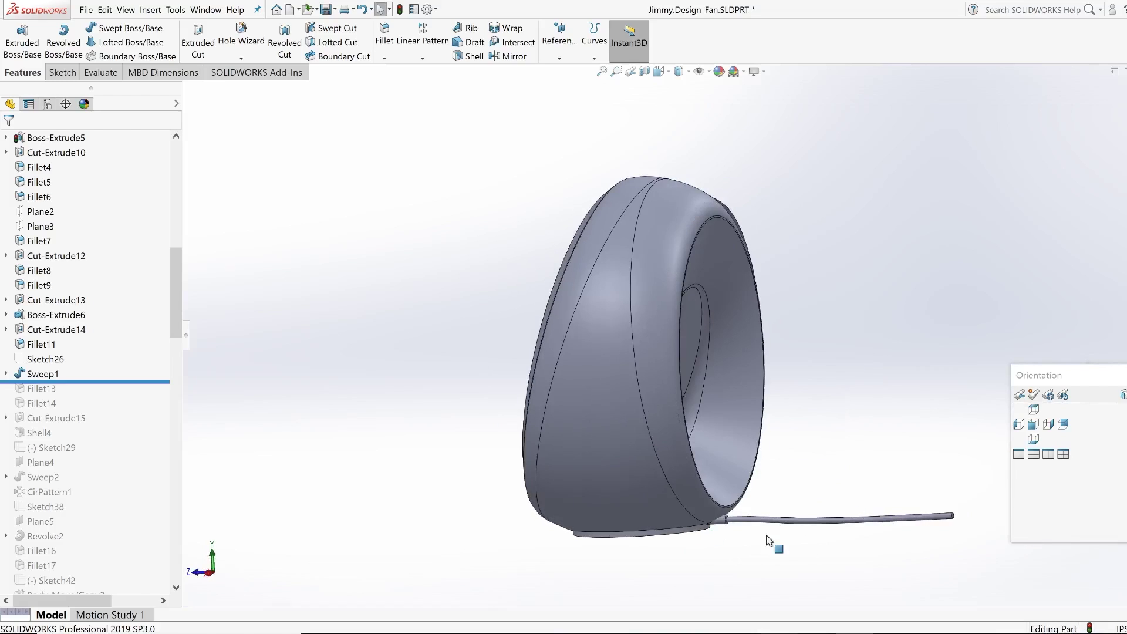
Preview a Right Plane section view through the tilted fan body and base, and close it without applying.
middle_drag(810, 547, 640, 279)
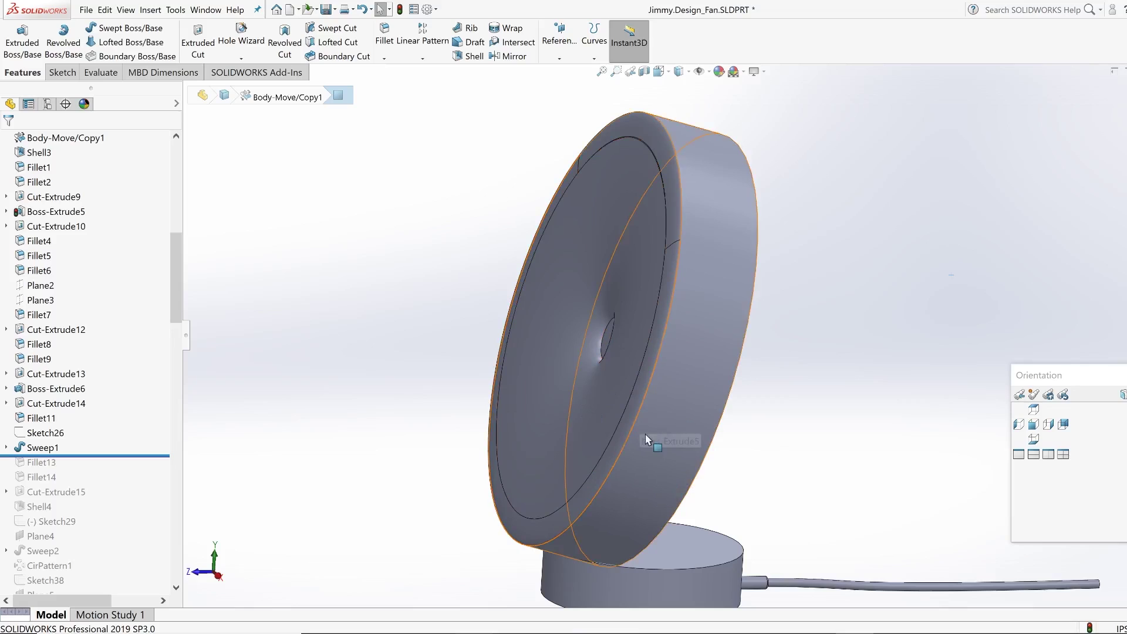
click(647, 73)
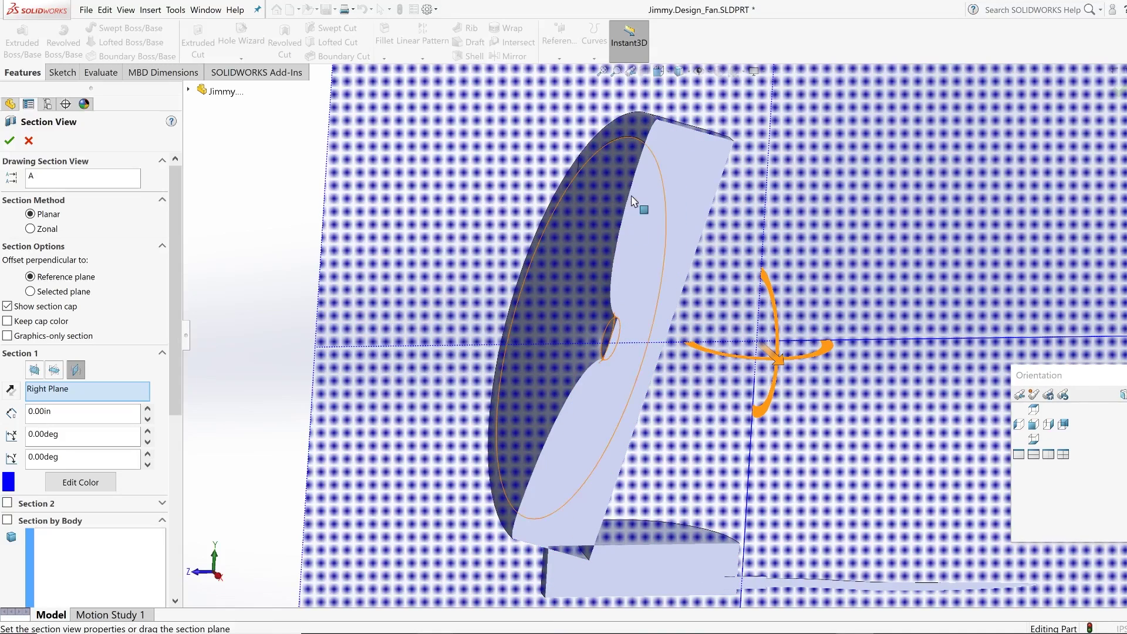
click(29, 140)
Roll the history forward past Fillet16 and inspect the patterned wire grille.
drag(76, 293, 61, 395)
drag(117, 471, 118, 548)
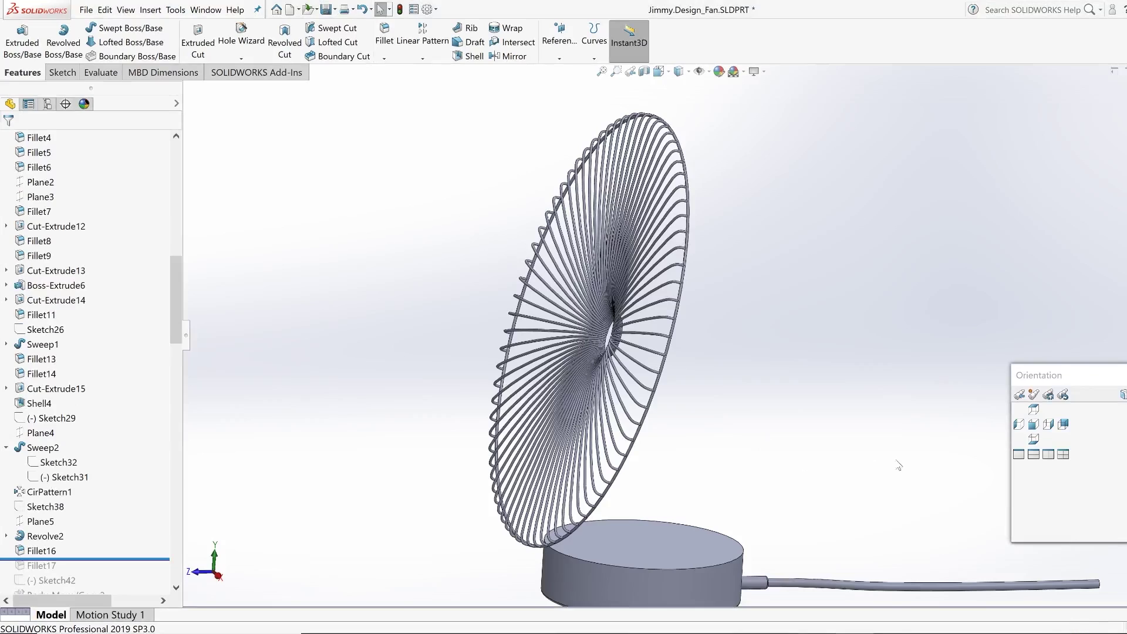
middle_drag(862, 451, 789, 434)
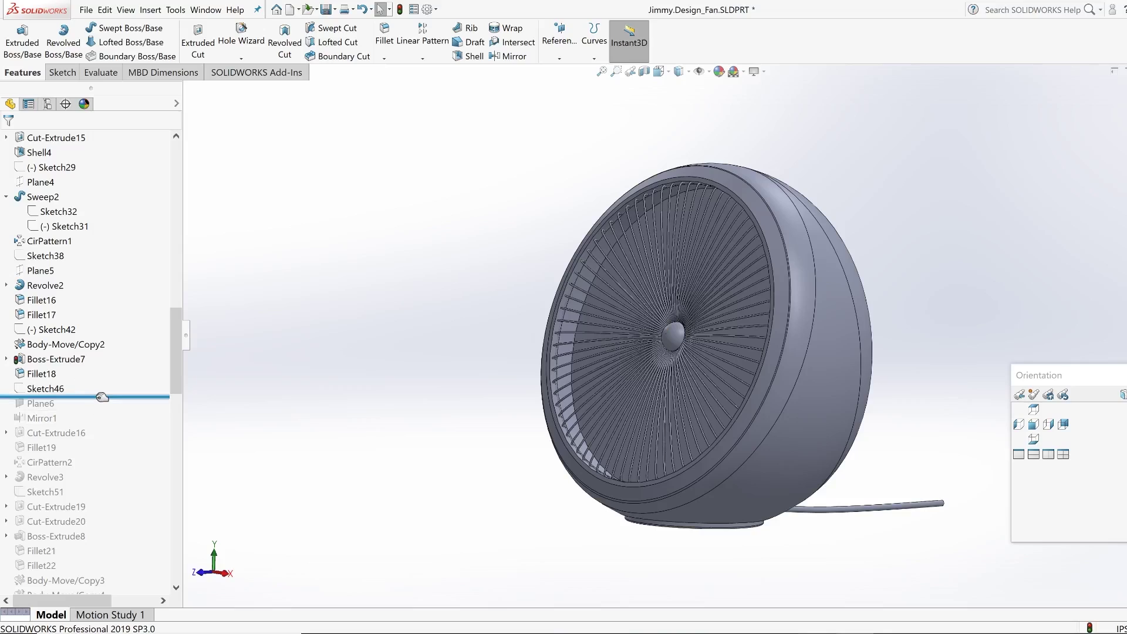
Roll the history forward past CirPattern2 and examine the denser grille and its patterned bodies.
drag(102, 397, 92, 470)
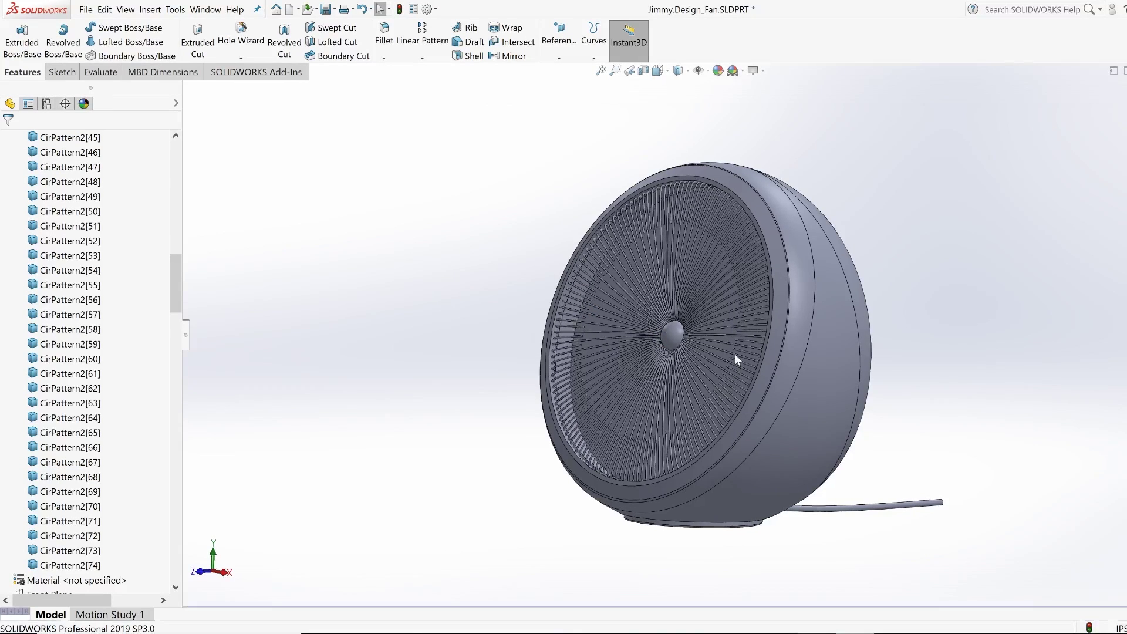
key(space)
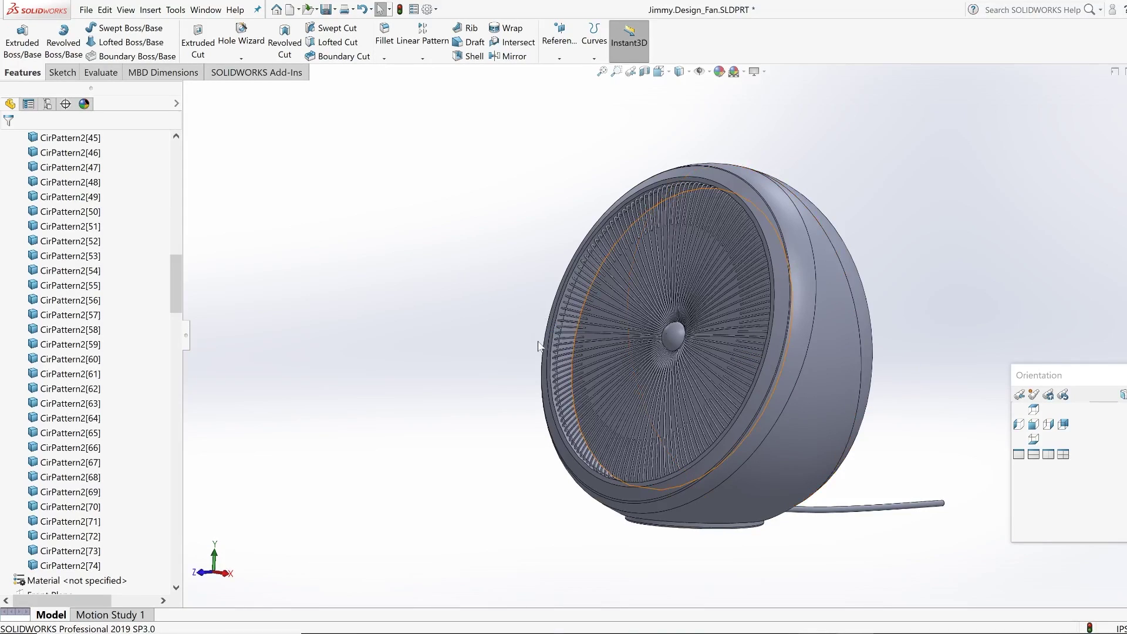
Roll the history forward past Body-Move/Copy5 and inspect the fan blades behind the front grille and the rear vent slots.
middle_drag(655, 231, 561, 434)
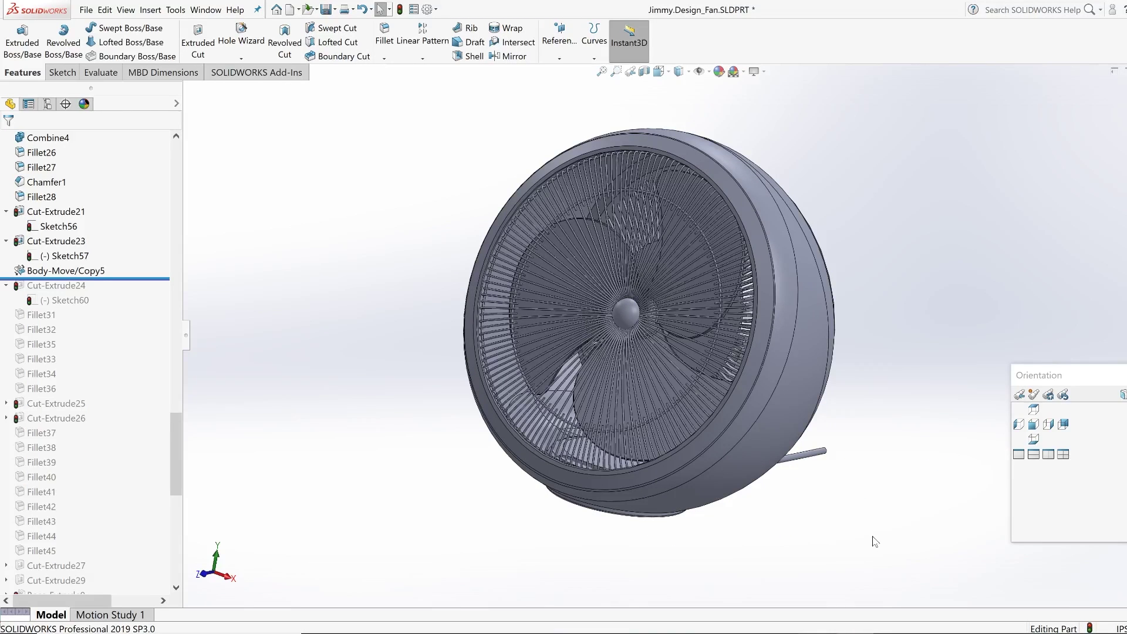
middle_drag(854, 534, 722, 516)
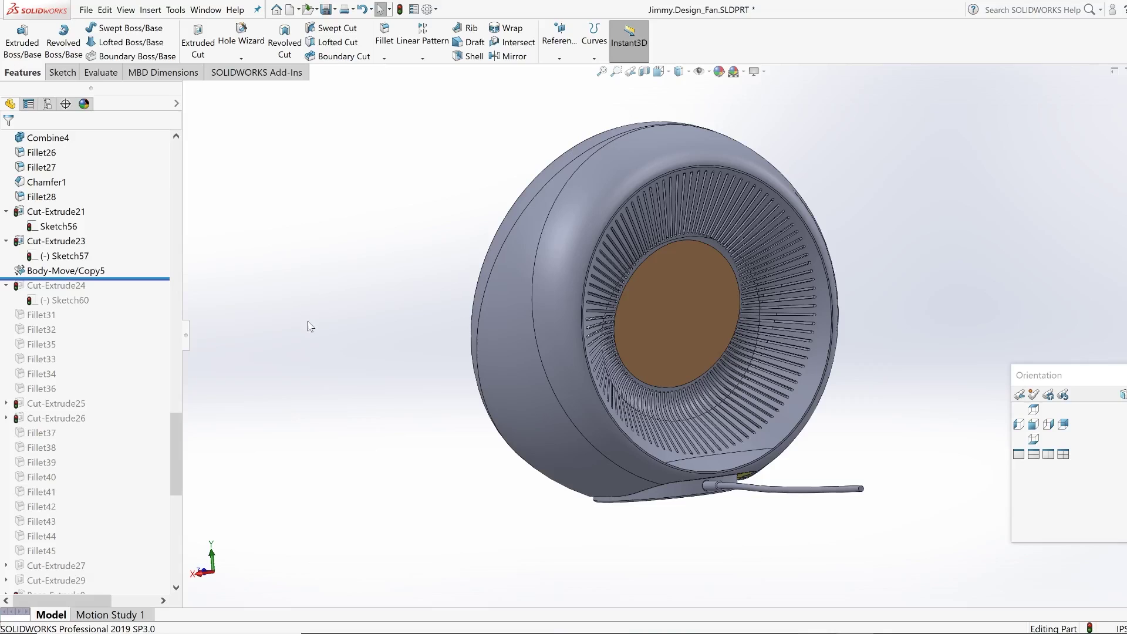
click(84, 257)
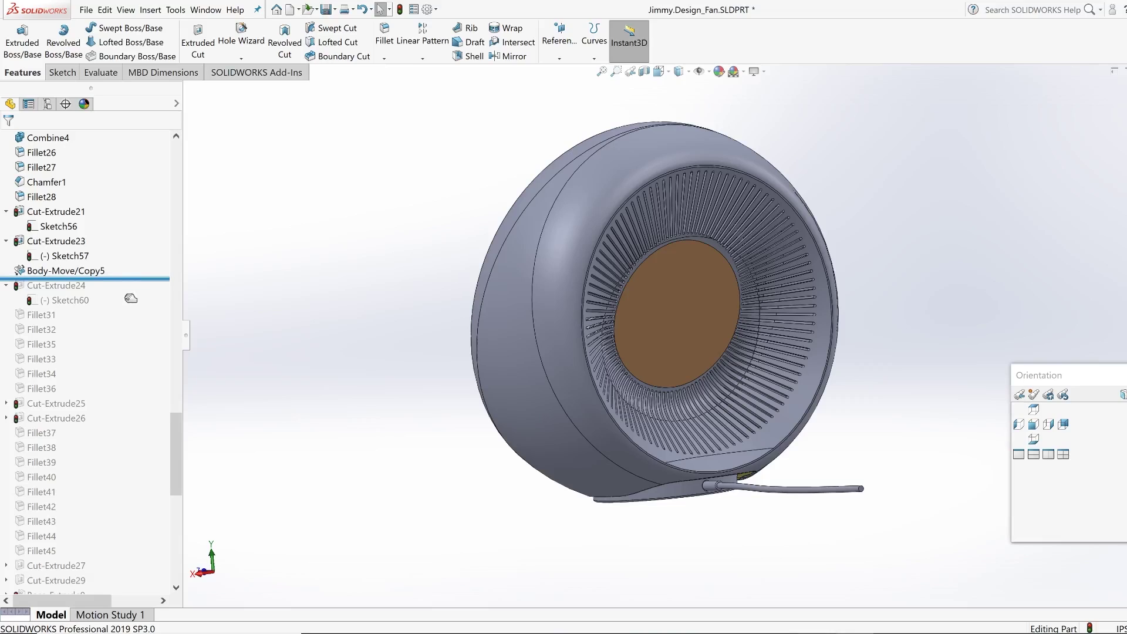
Roll the history forward past Cut-Extrude24, inspect the fan from the rear and front, and continue rolling on through the following cuts and fillets.
drag(129, 279, 128, 311)
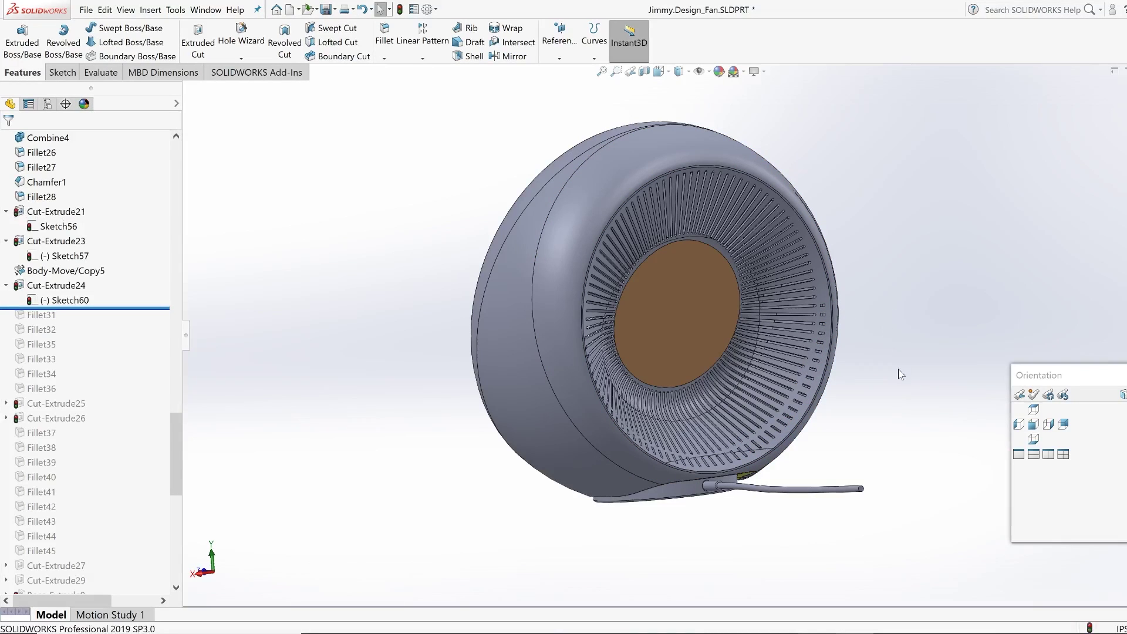
middle_drag(867, 403, 462, 520)
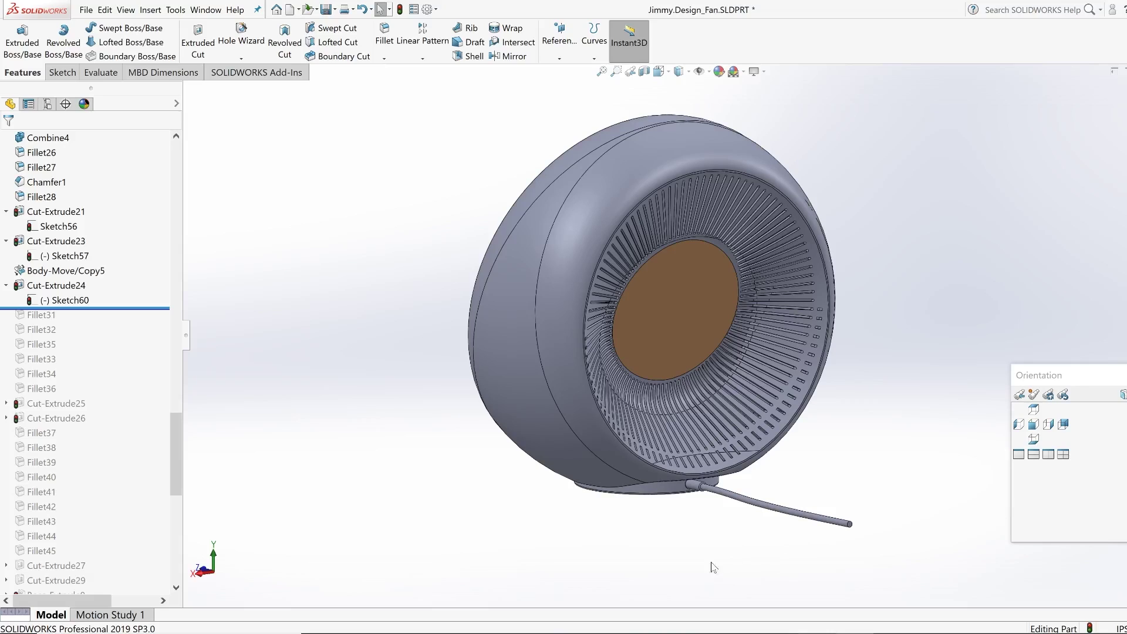
middle_drag(713, 567, 855, 552)
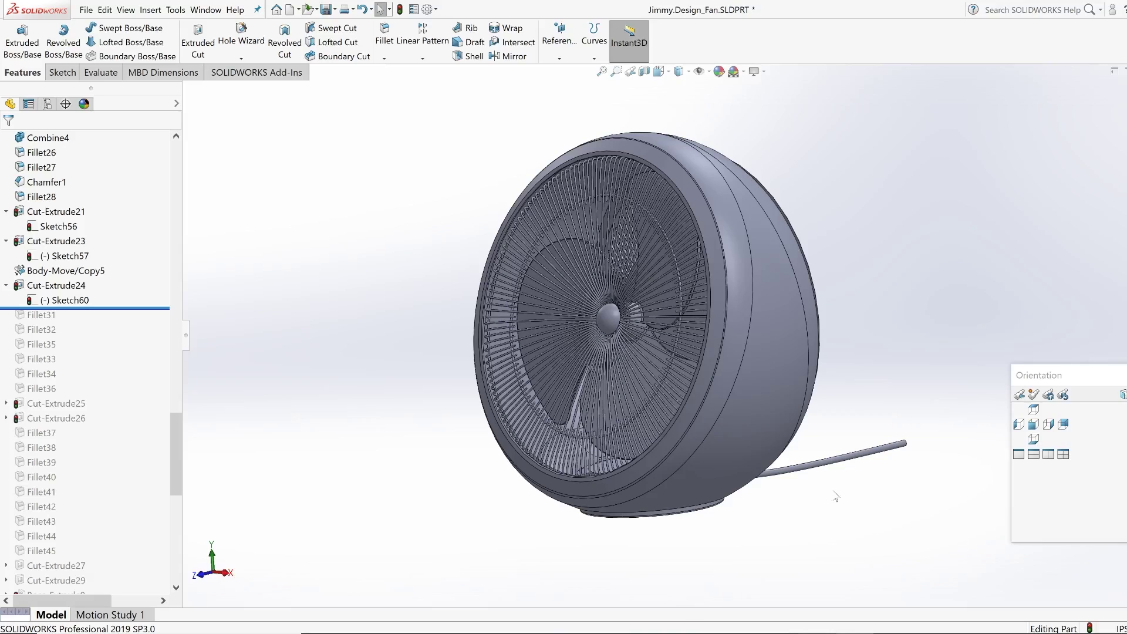
drag(118, 307, 118, 595)
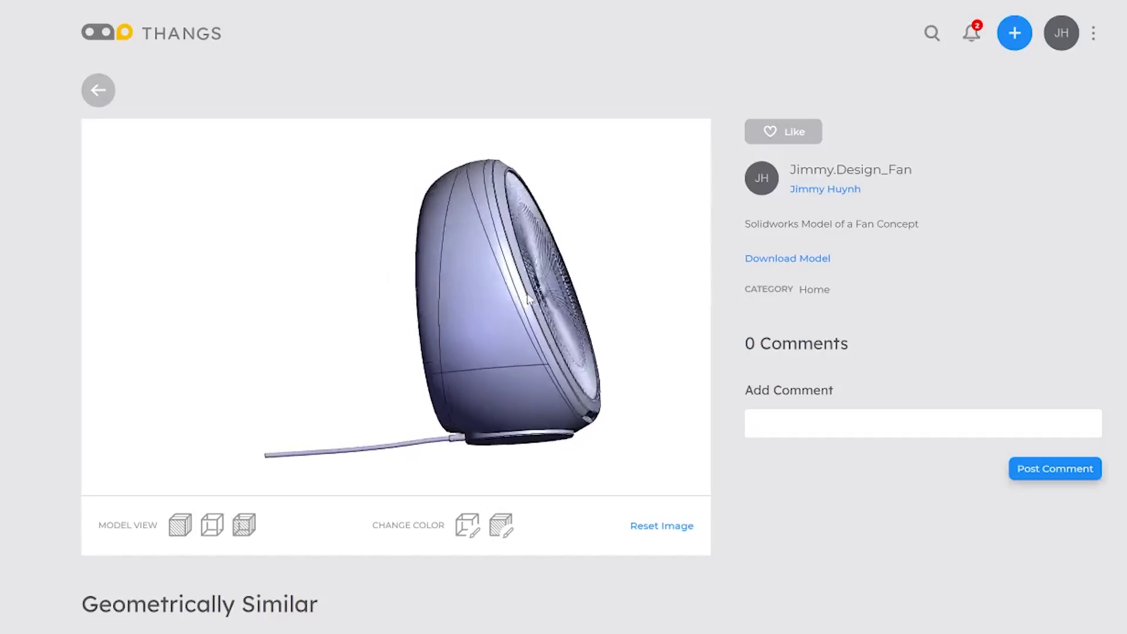
Switch to the fan's Thangs page, turn the model to show its front grille, and highlight the Download Model link.
drag(410, 318, 379, 329)
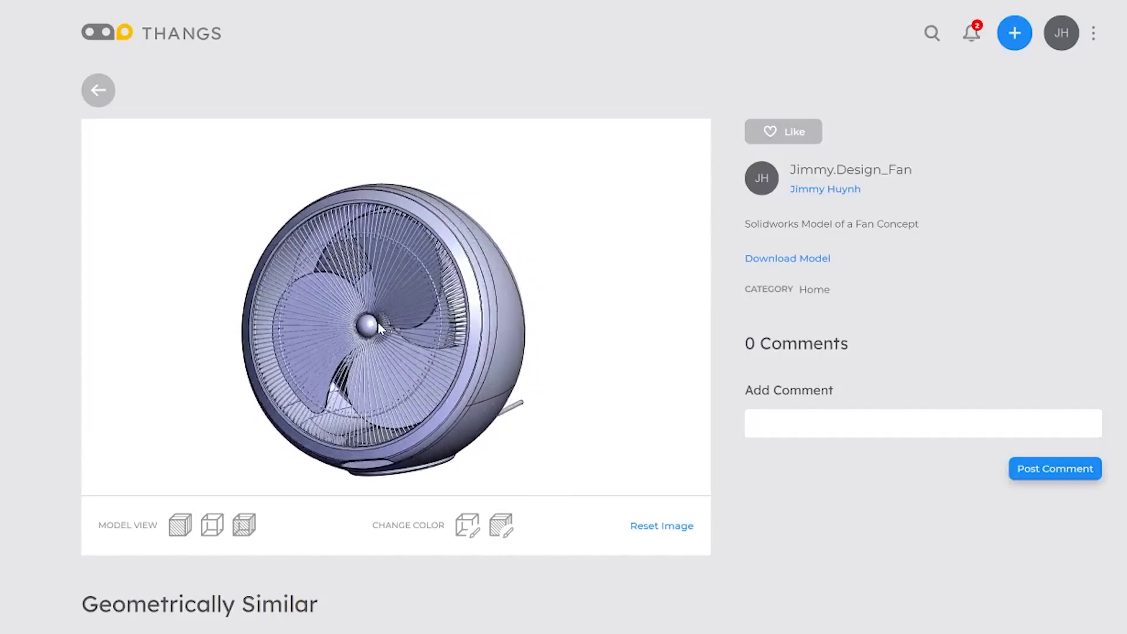
drag(846, 265, 751, 264)
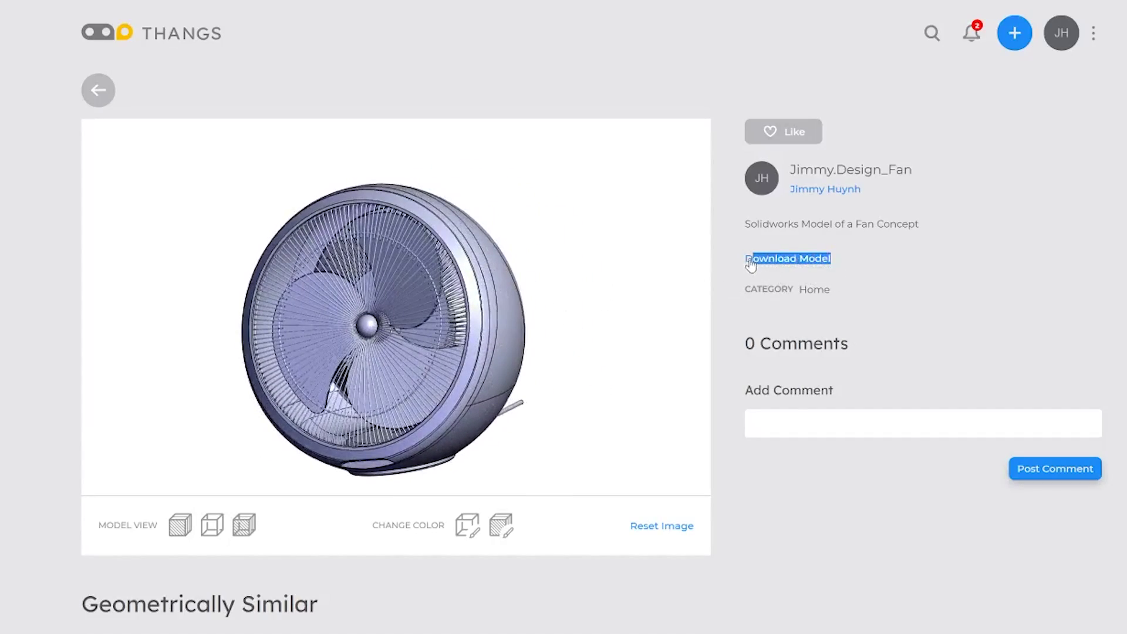